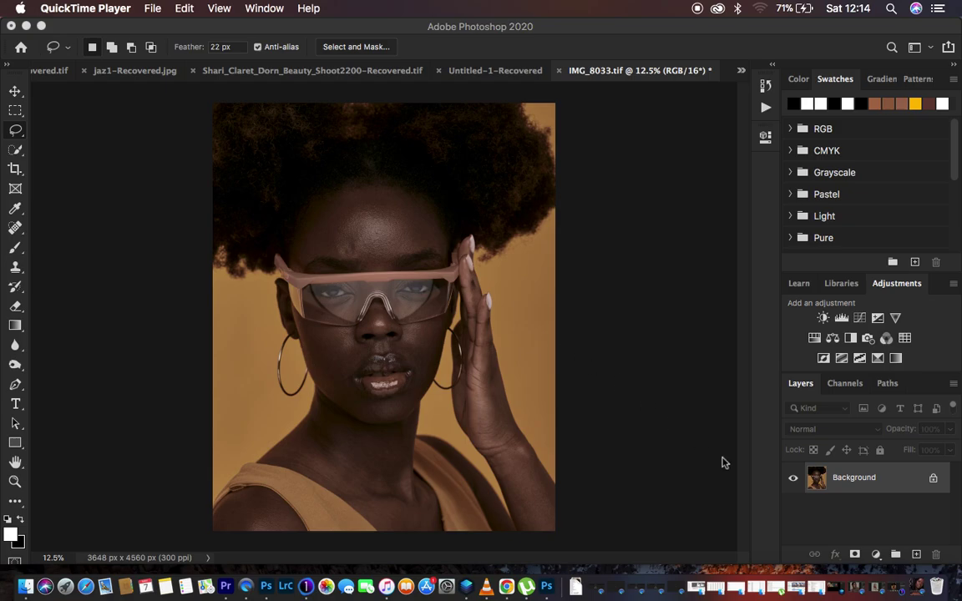
- Duplicate the Background layer twice, keeping only two copies stacked above it
click(858, 483)
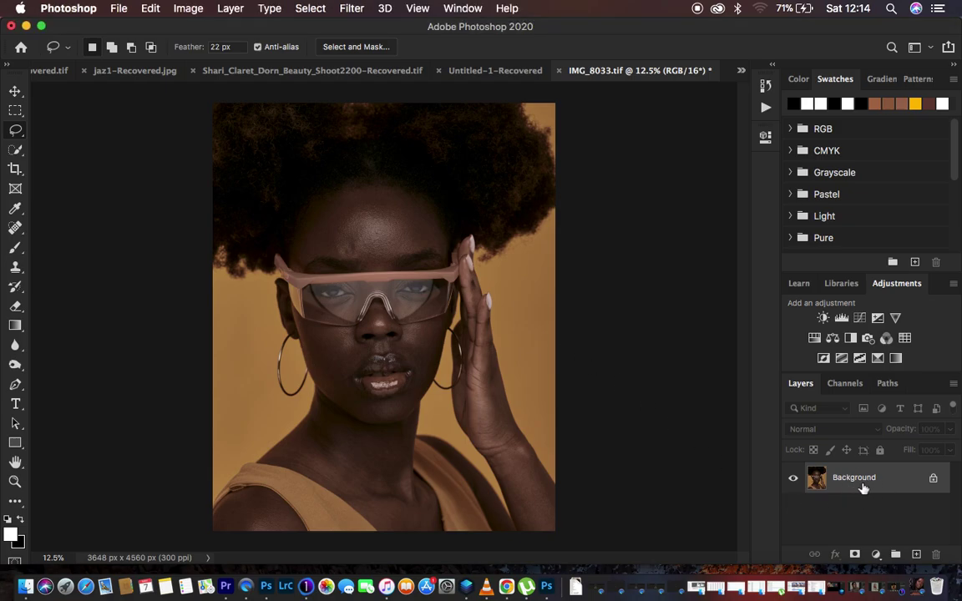
key(super+j)
key(super+j)
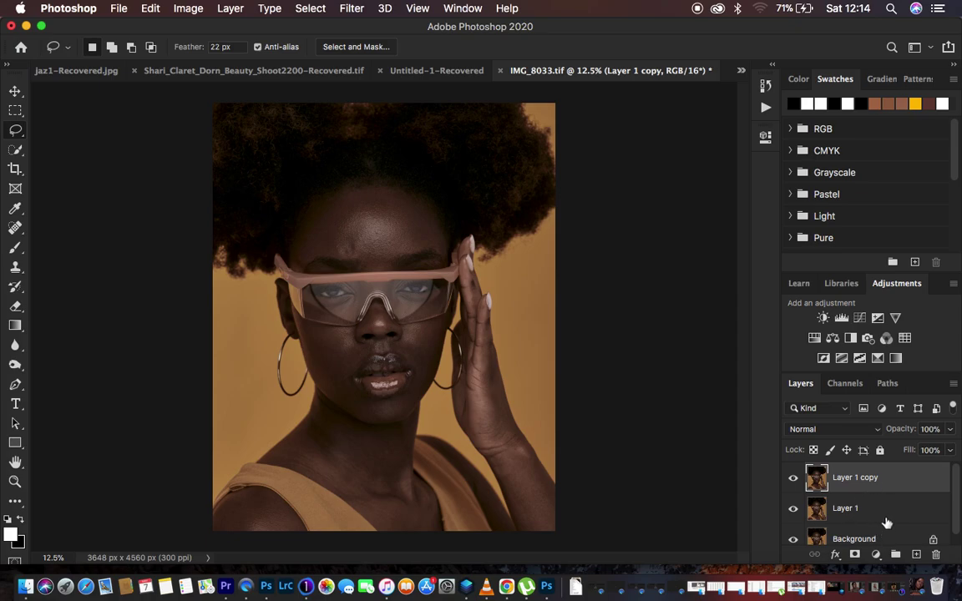
drag(894, 537, 916, 556)
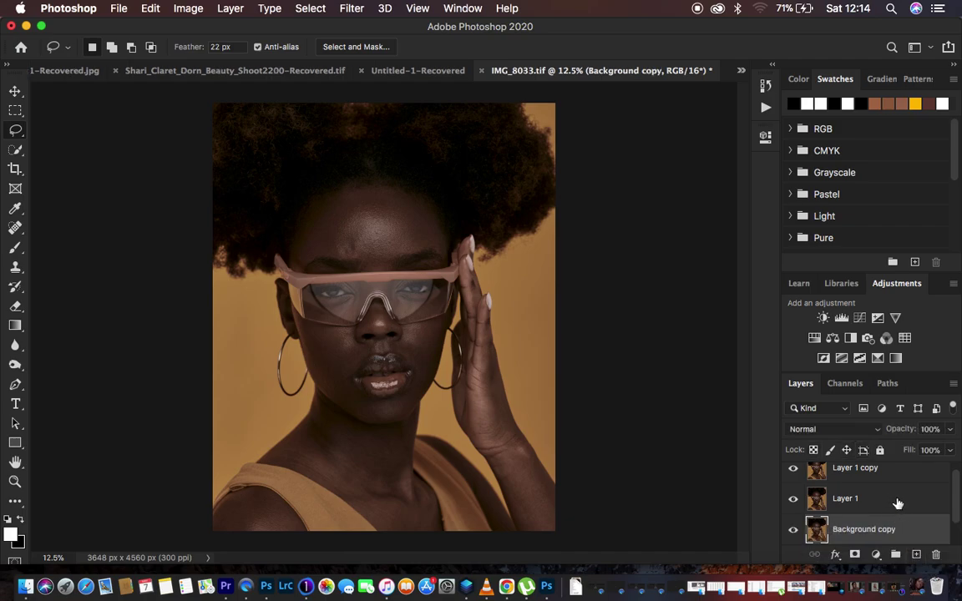
key(Delete)
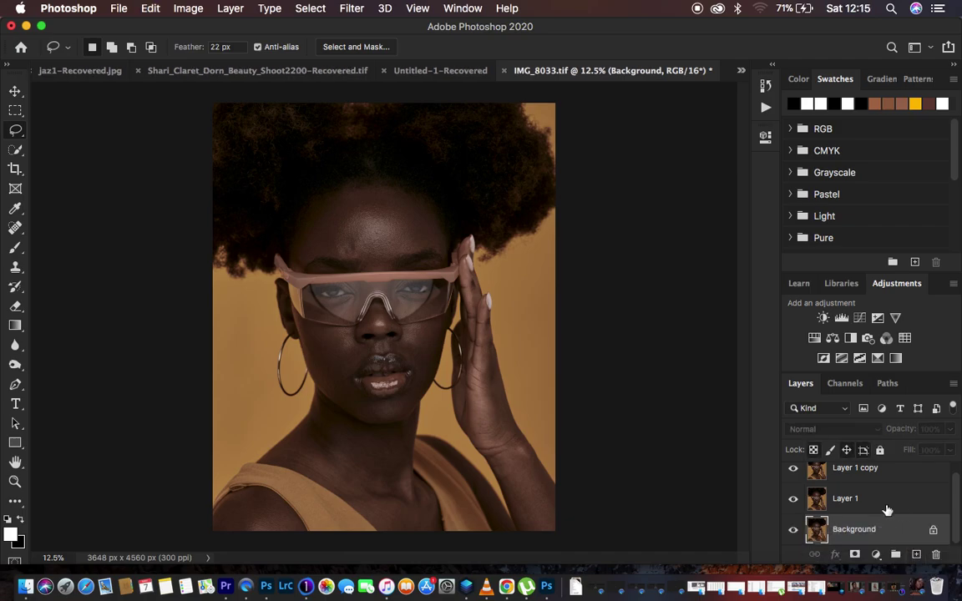
- Rename the lower duplicate layer to LOW FREQ and the upper one to HIGH FREQ
click(889, 501)
double_click(843, 507)
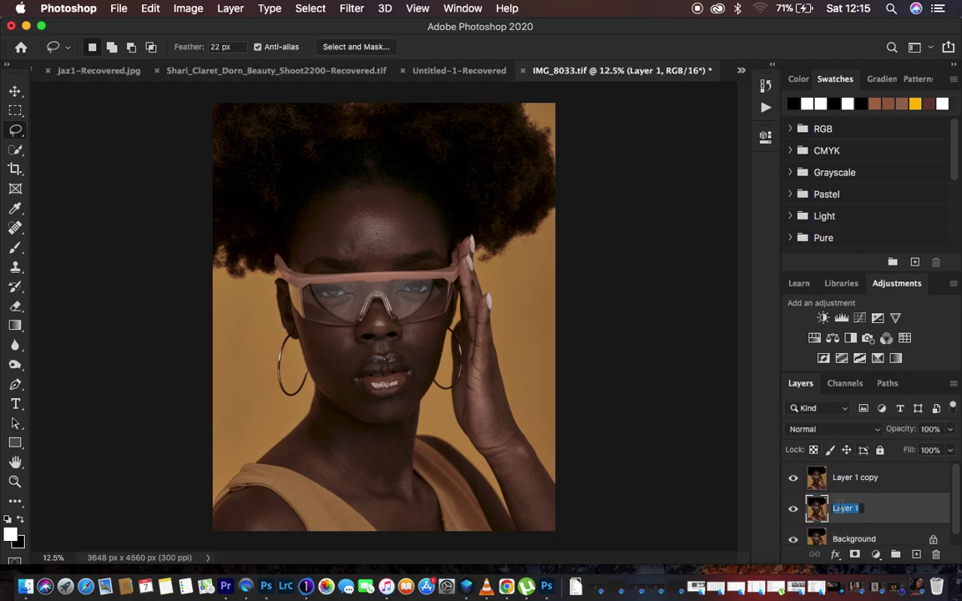
text(LOW FREQ)
key(Return)
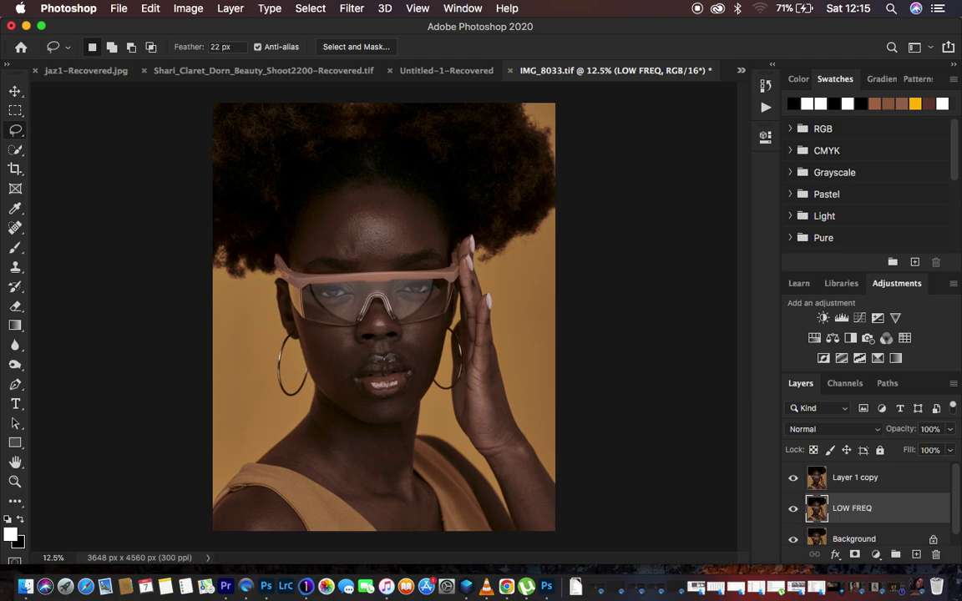
double_click(853, 478)
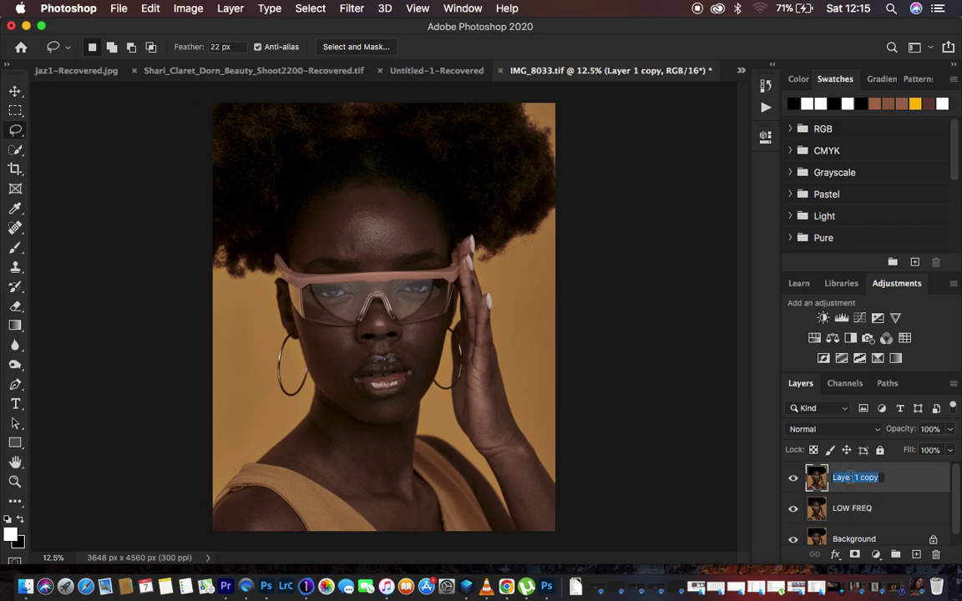
text(HIGH FREQ)
key(Return)
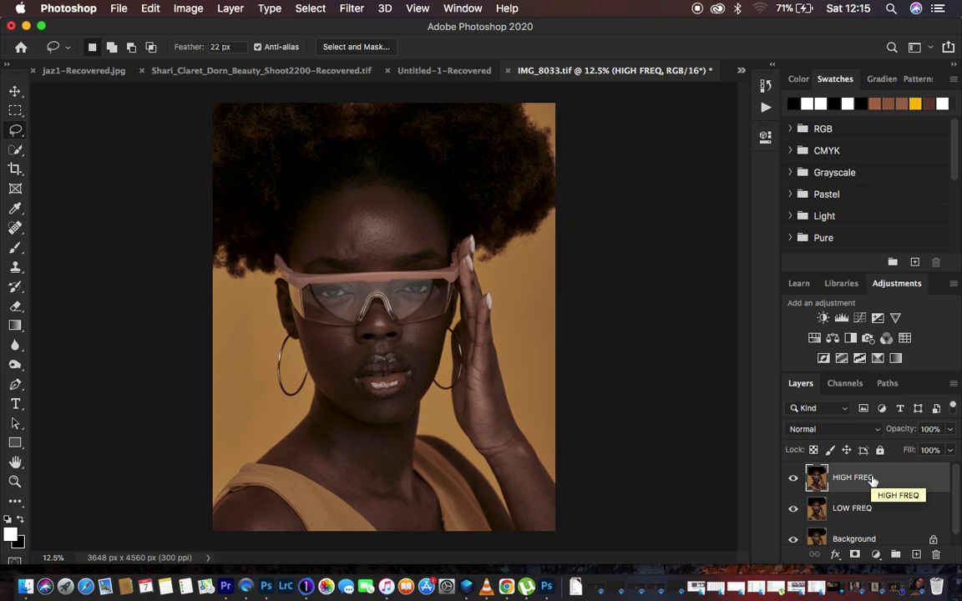
- Hide the HIGH FREQ layer and open Gaussian Blur on the LOW FREQ layer with the radius lowered to 0.1 pixels
click(793, 479)
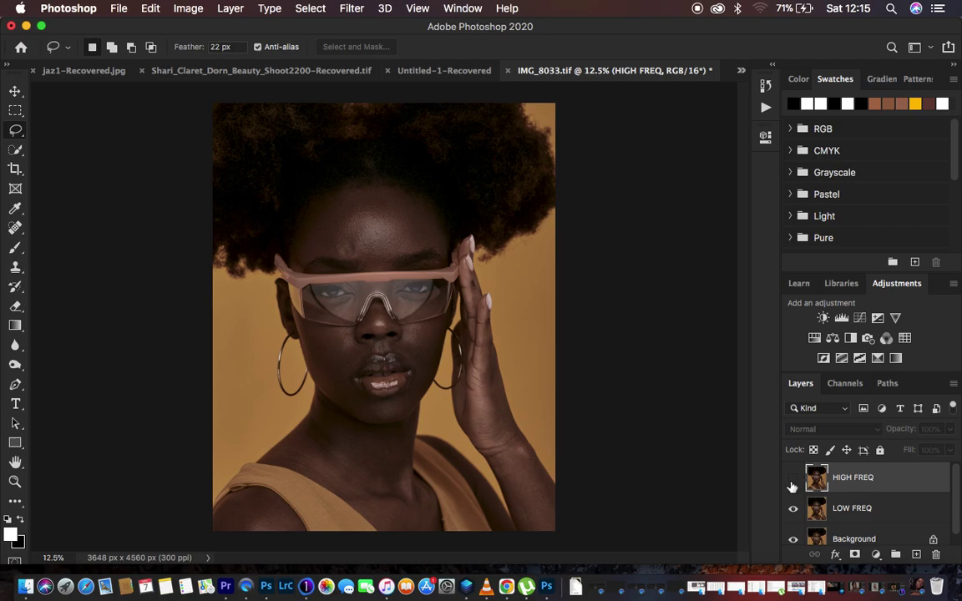
click(872, 511)
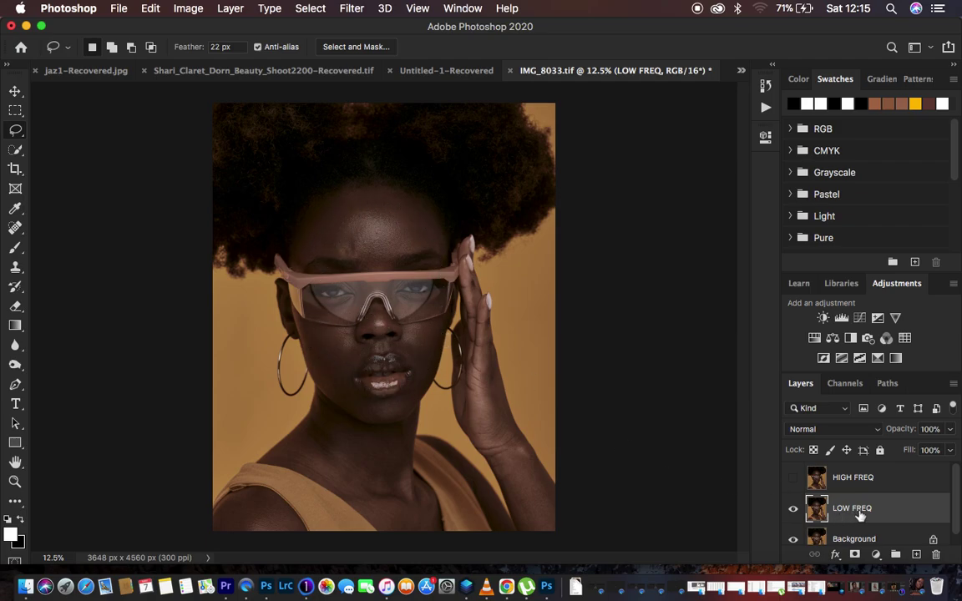
click(350, 8)
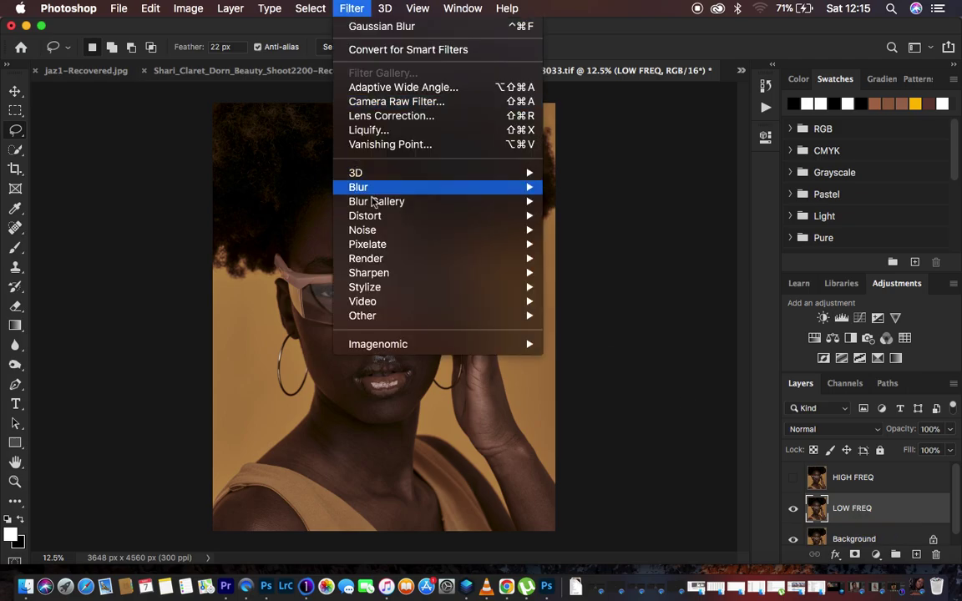
mouse_move(401, 190)
click(608, 247)
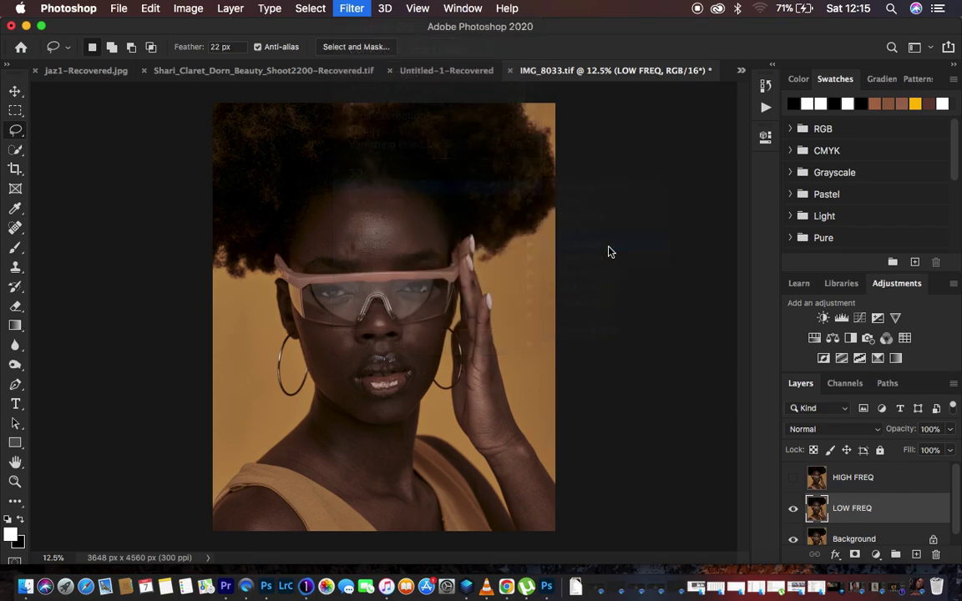
drag(615, 335, 339, 248)
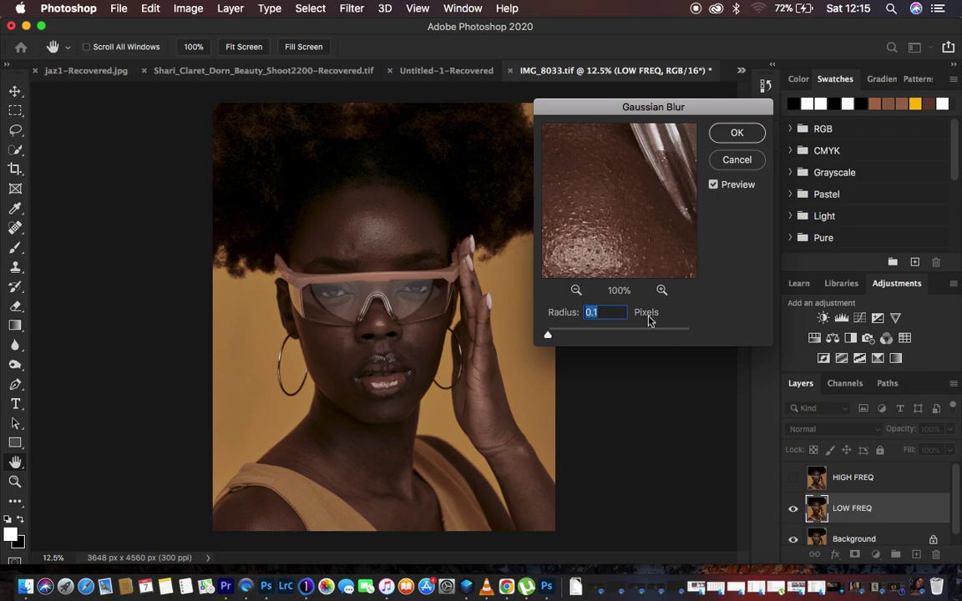
- Blur the LOW FREQ layer with a Gaussian Blur radius of 10 pixels, judging the skin in the 25% filter preview
drag(597, 207, 651, 273)
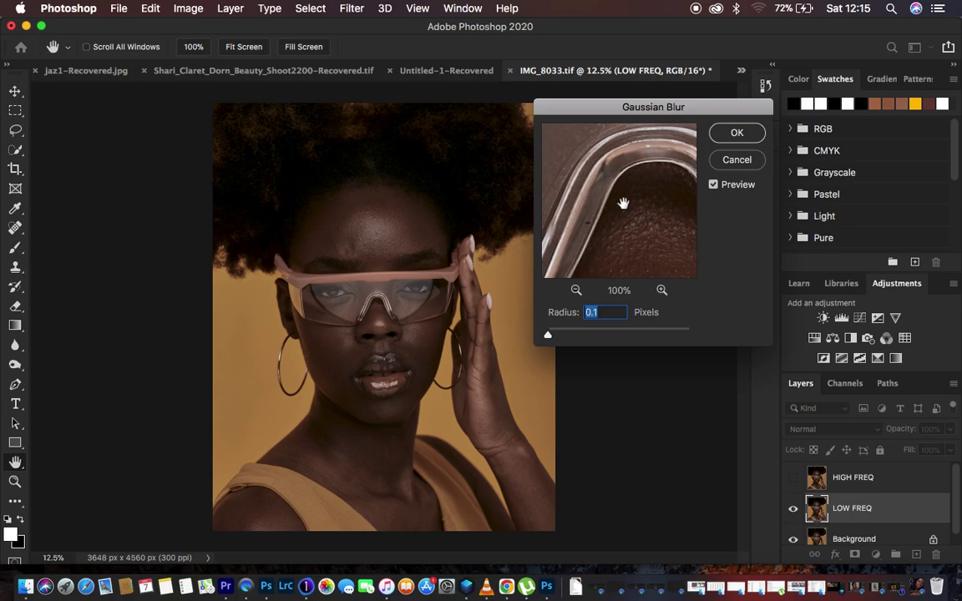
click(575, 290)
click(576, 290)
drag(617, 200, 623, 335)
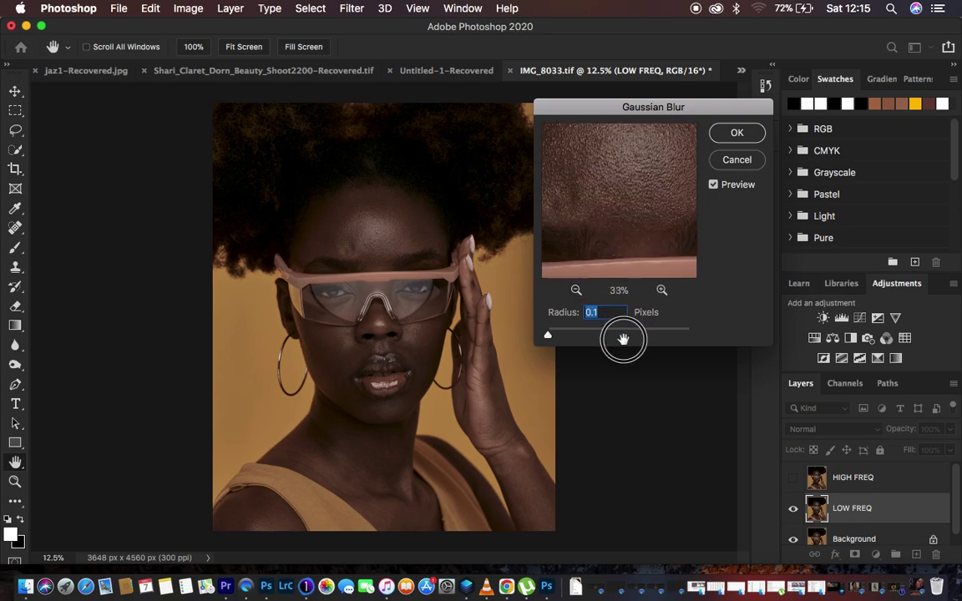
drag(651, 200, 633, 211)
click(575, 290)
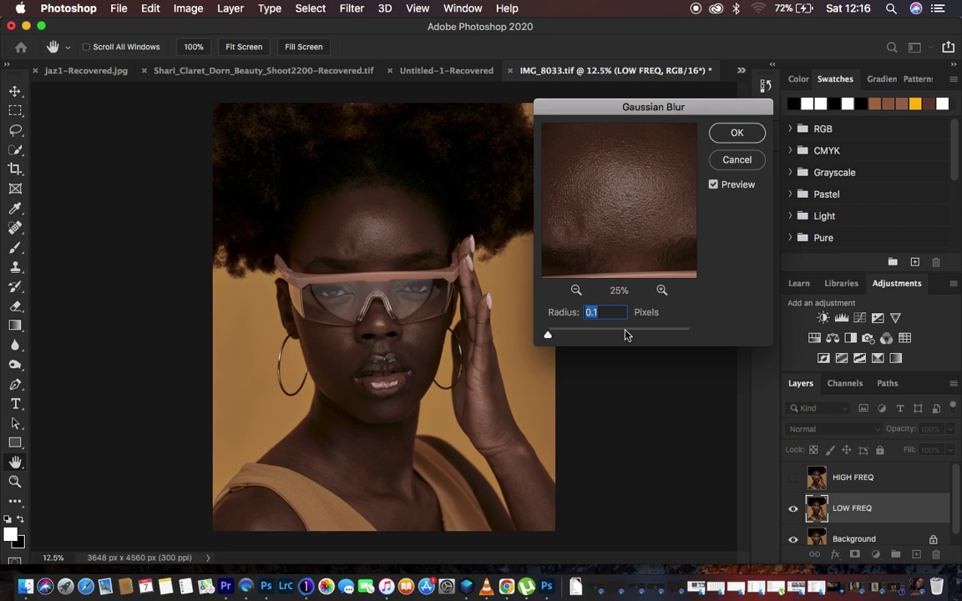
drag(548, 337, 583, 337)
drag(583, 336, 606, 339)
text(10)
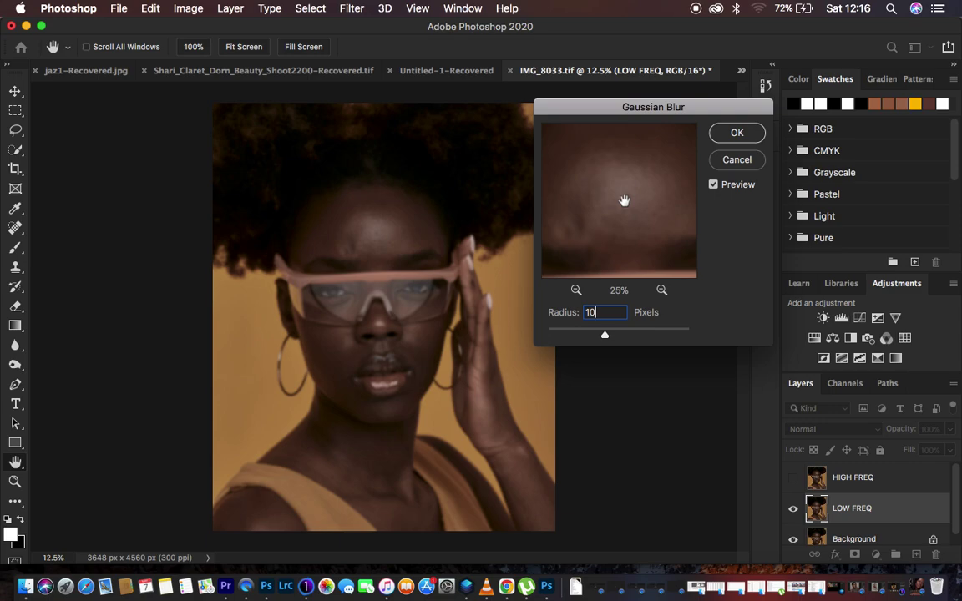
click(621, 230)
drag(621, 230, 612, 157)
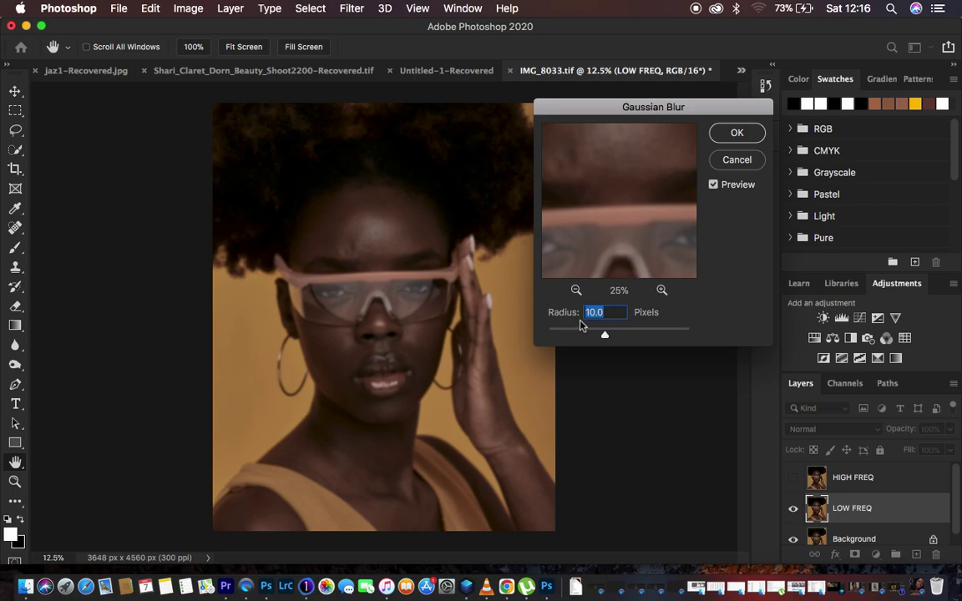
click(735, 133)
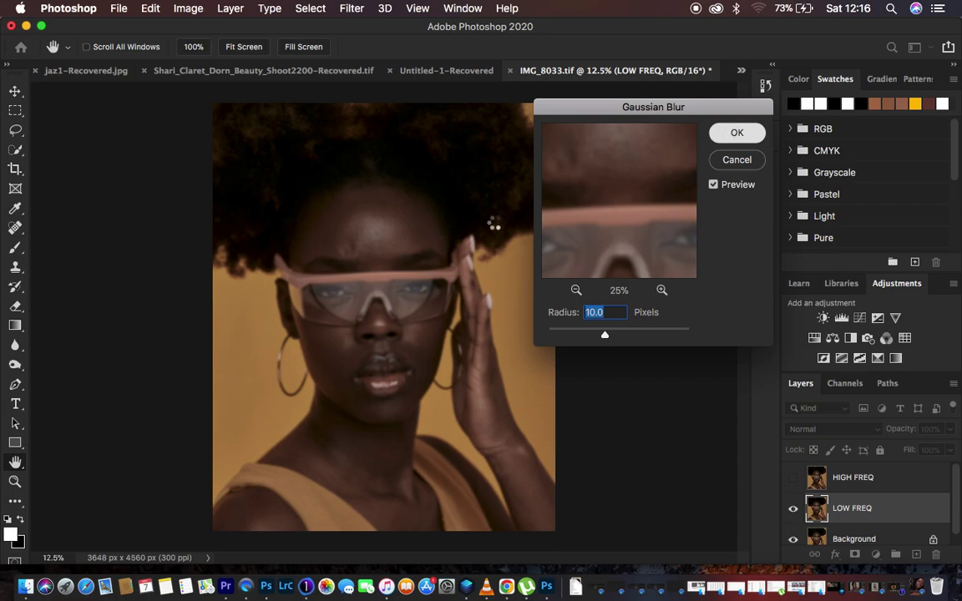
key(l)
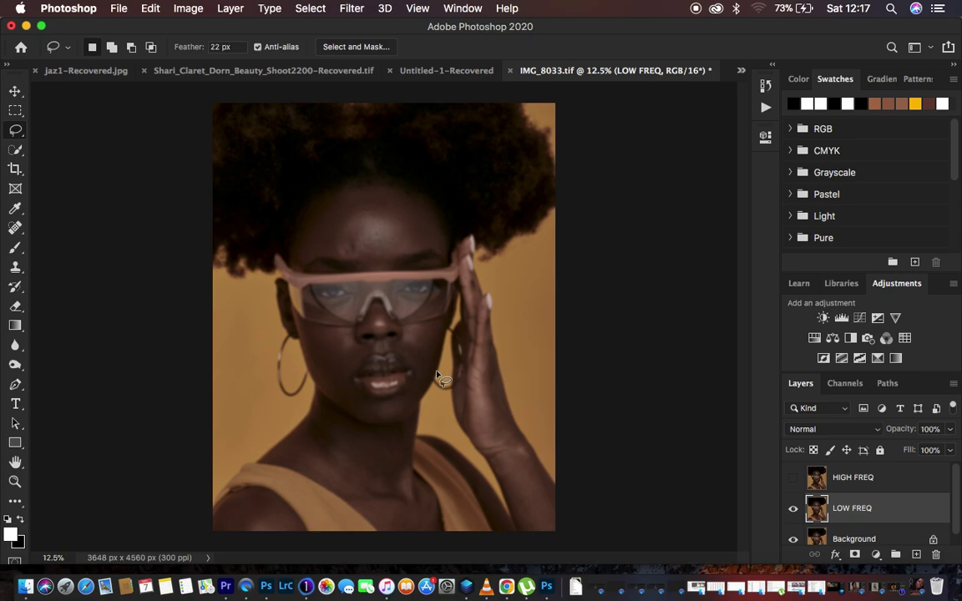
- Show the HIGH FREQ layer and start Apply Image on it with LOW FREQ as the source layer
click(839, 483)
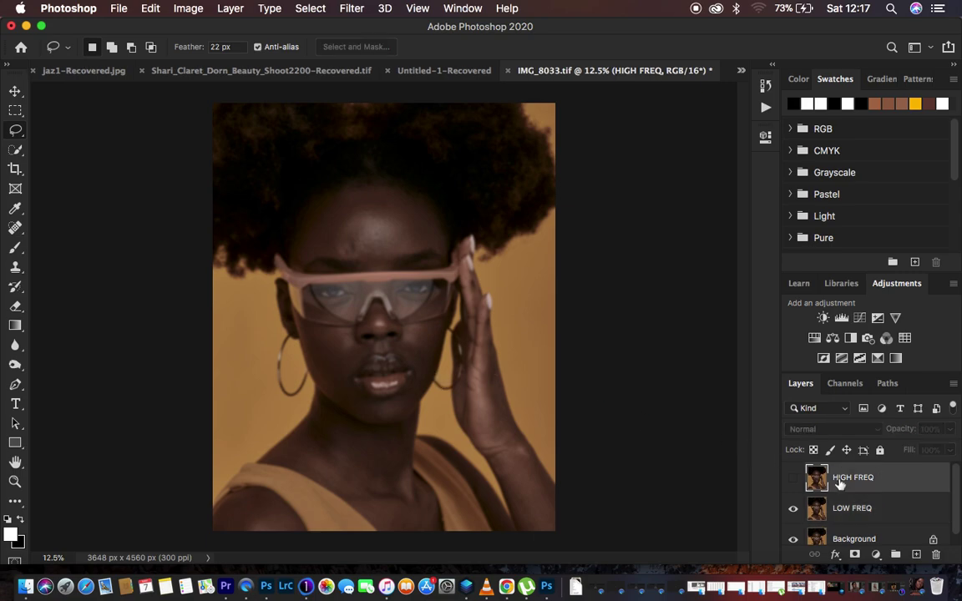
click(793, 480)
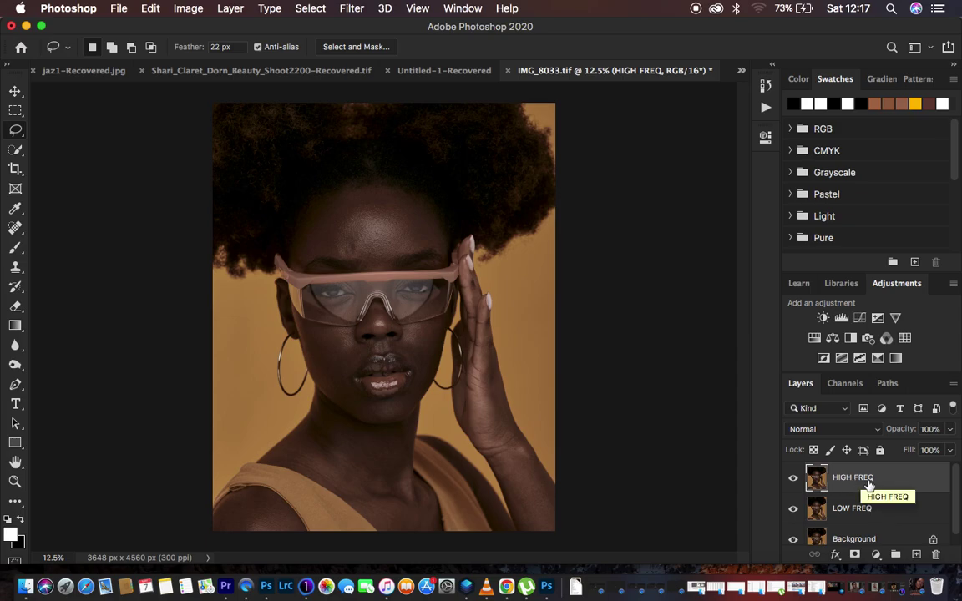
click(187, 8)
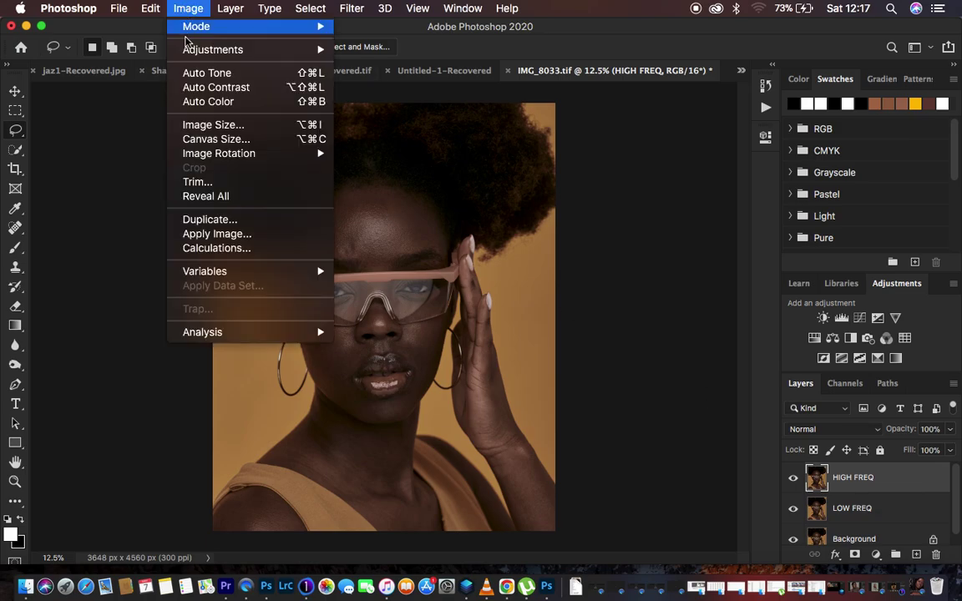
click(226, 236)
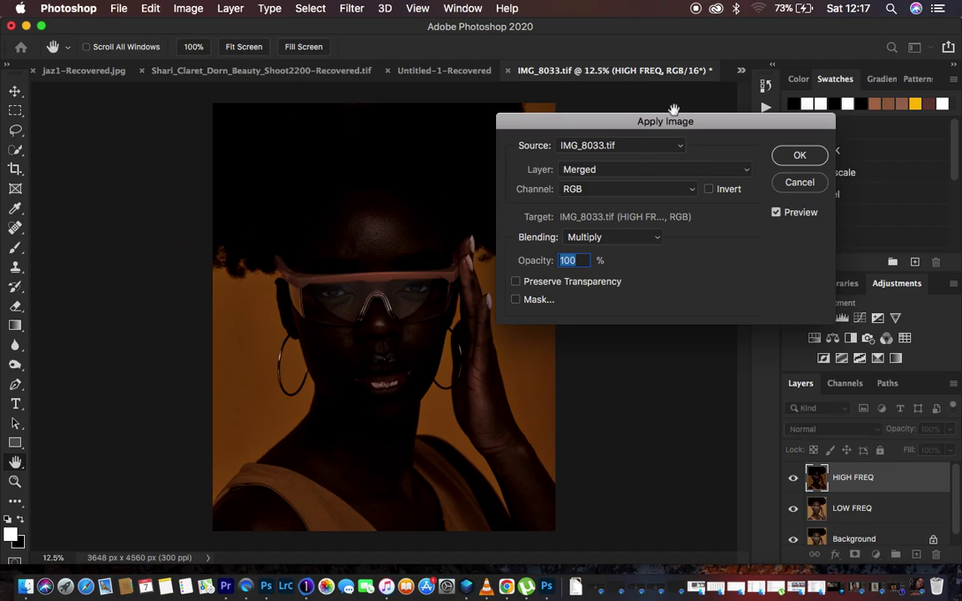
drag(660, 119, 756, 120)
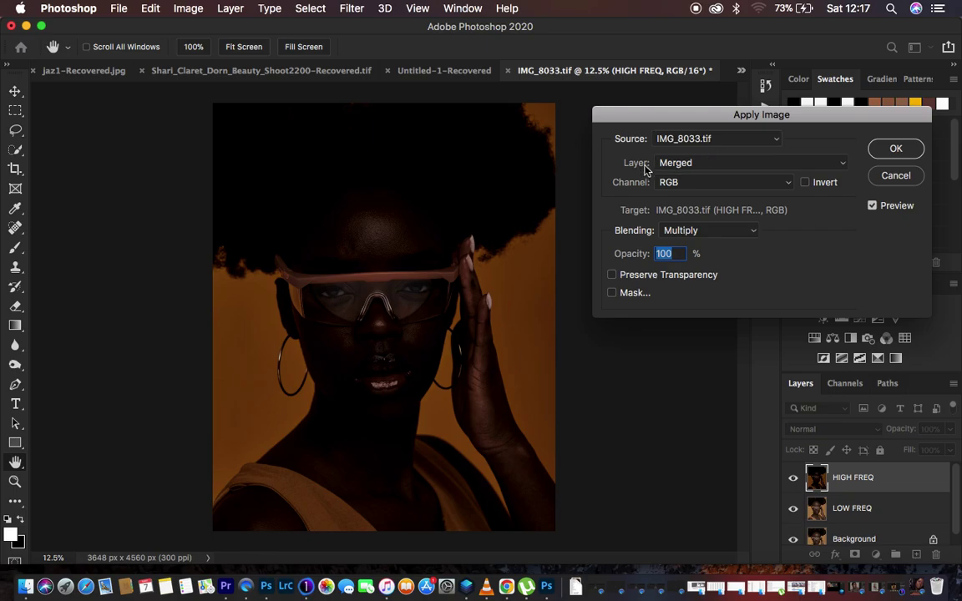
click(680, 163)
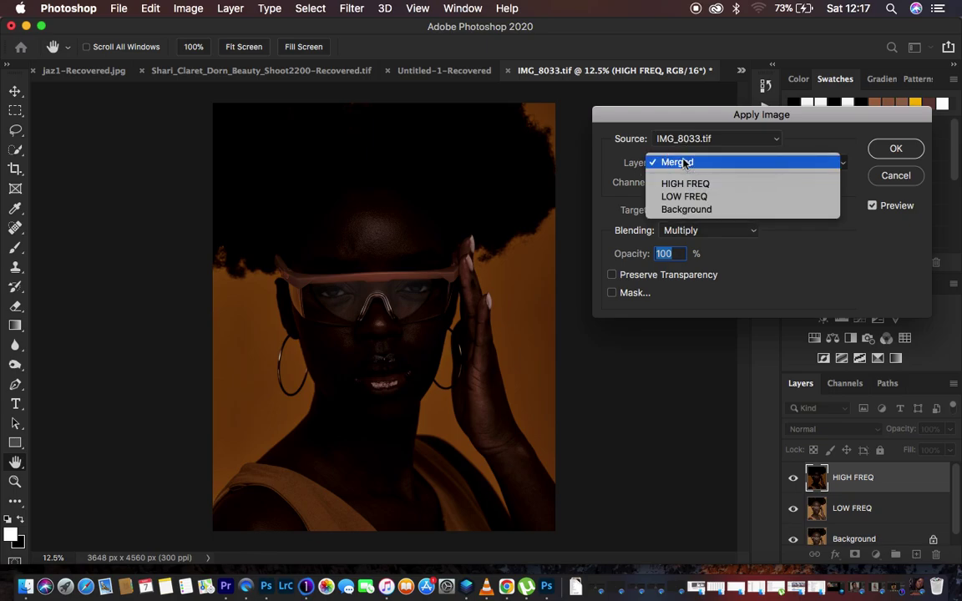
click(690, 197)
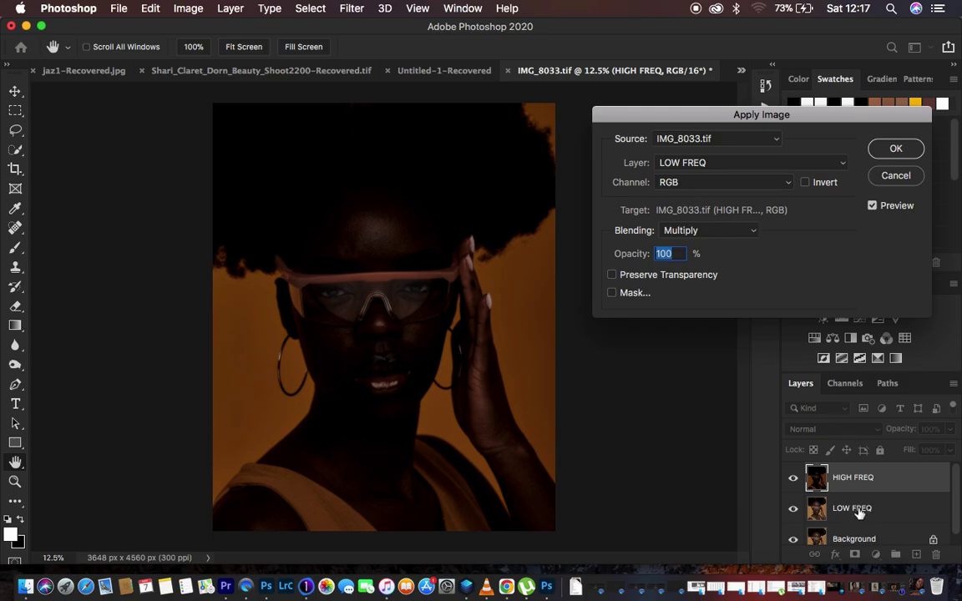
- Keep the Apply Image channel at RGB and try the Subtract blending mode
click(681, 185)
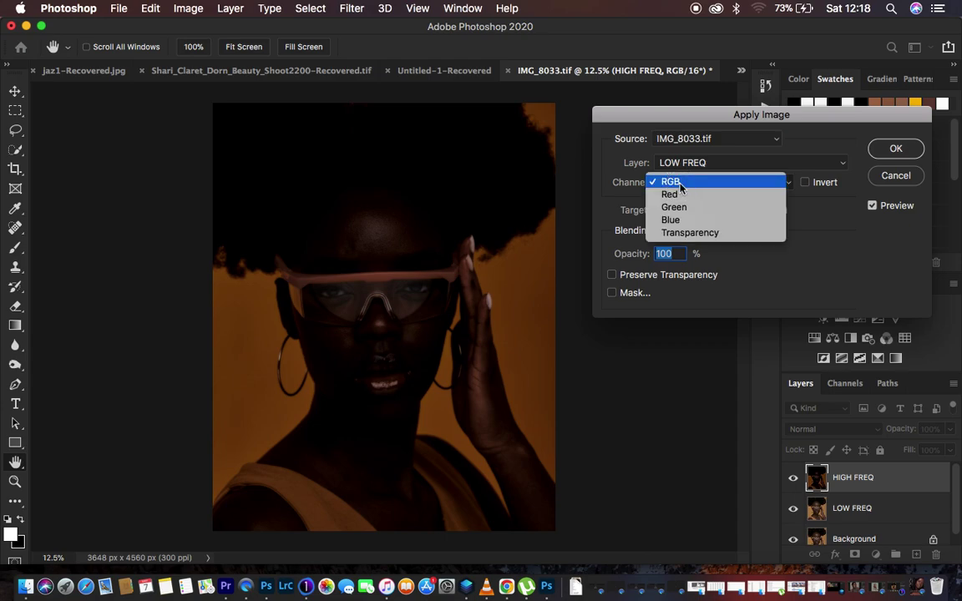
click(681, 186)
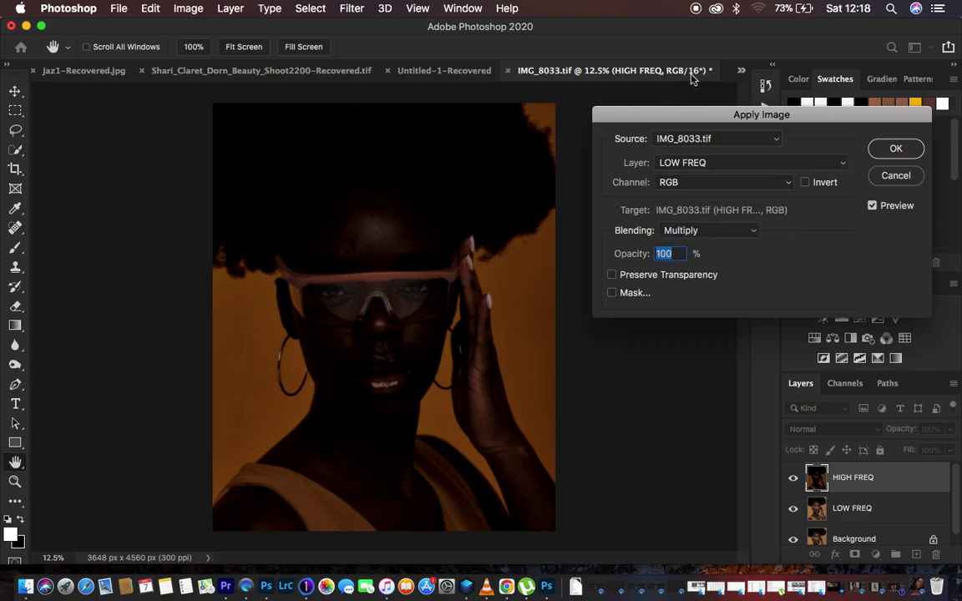
click(682, 230)
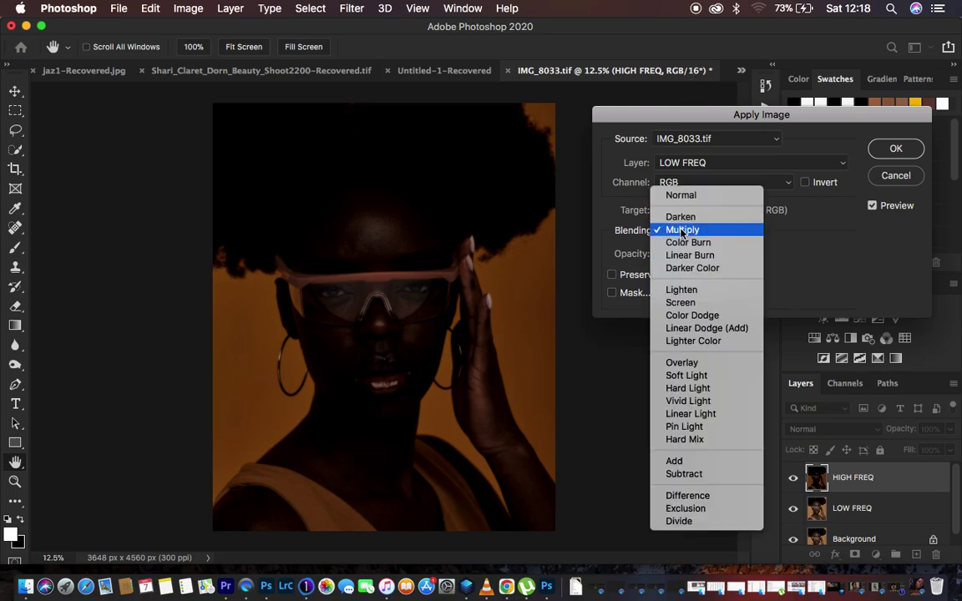
click(693, 474)
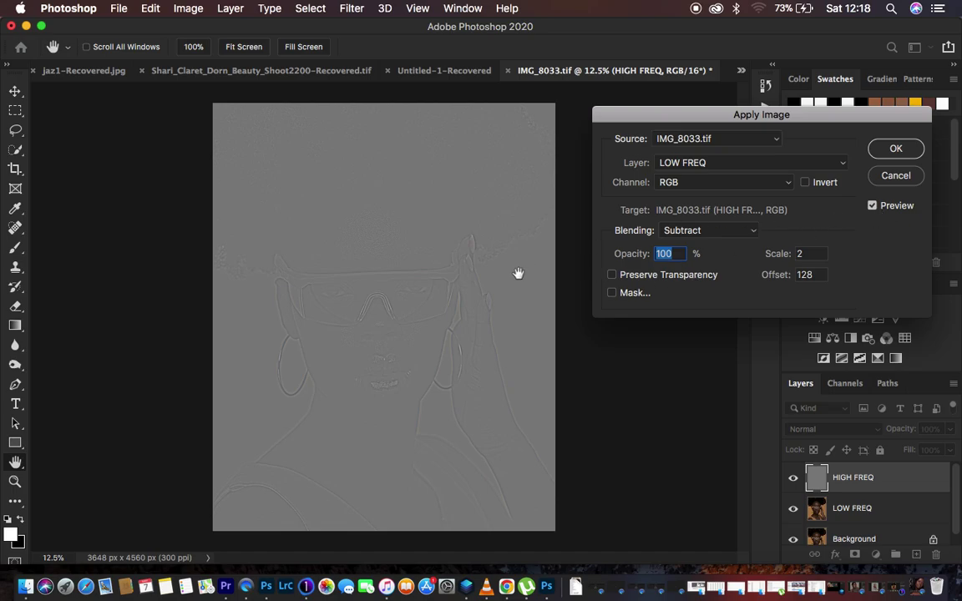
key(super+equal)
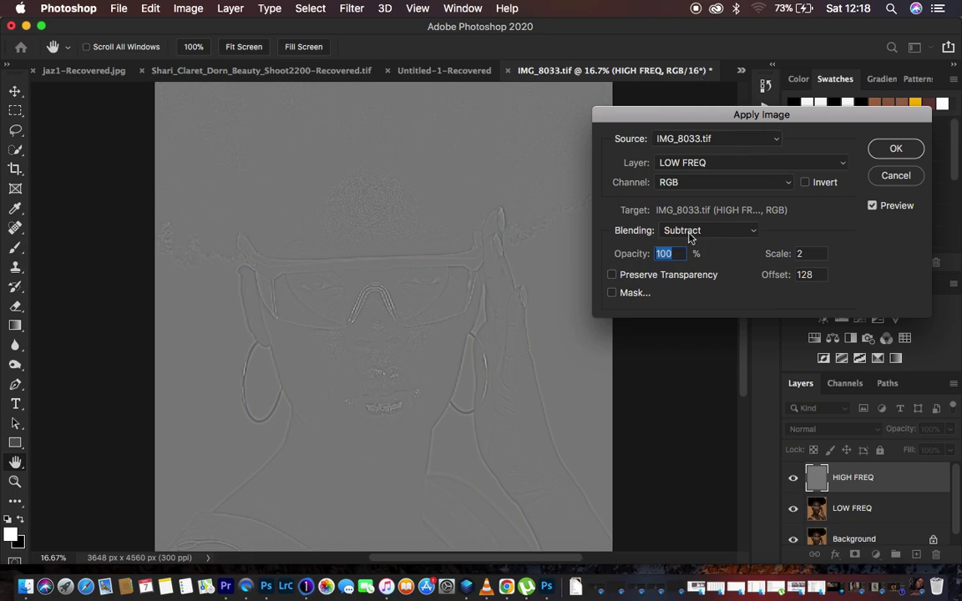
- Keep LOW FREQ as the Apply Image source layer, set the blending to Add and turn on Invert
click(682, 164)
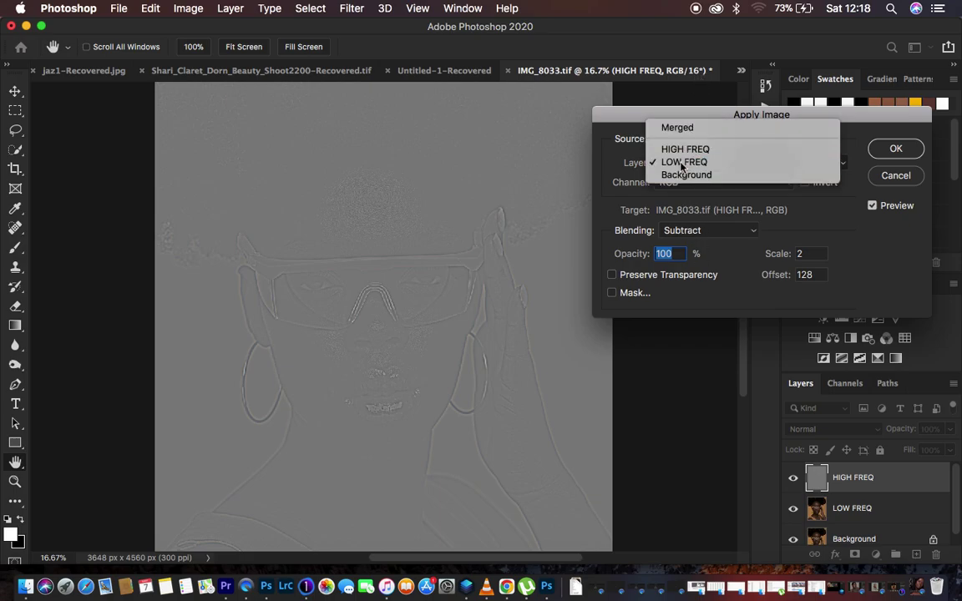
click(683, 163)
click(683, 231)
click(673, 217)
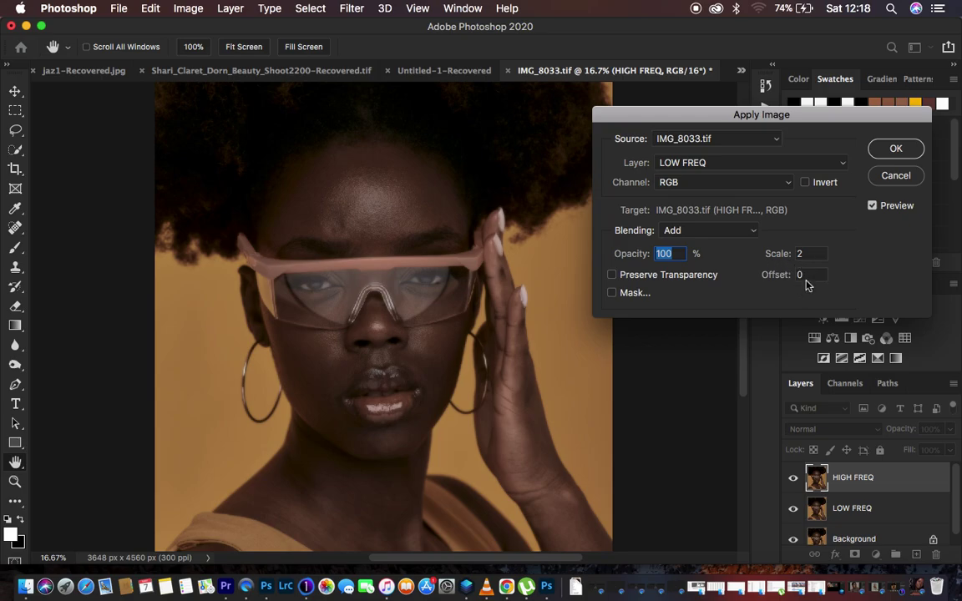
click(804, 182)
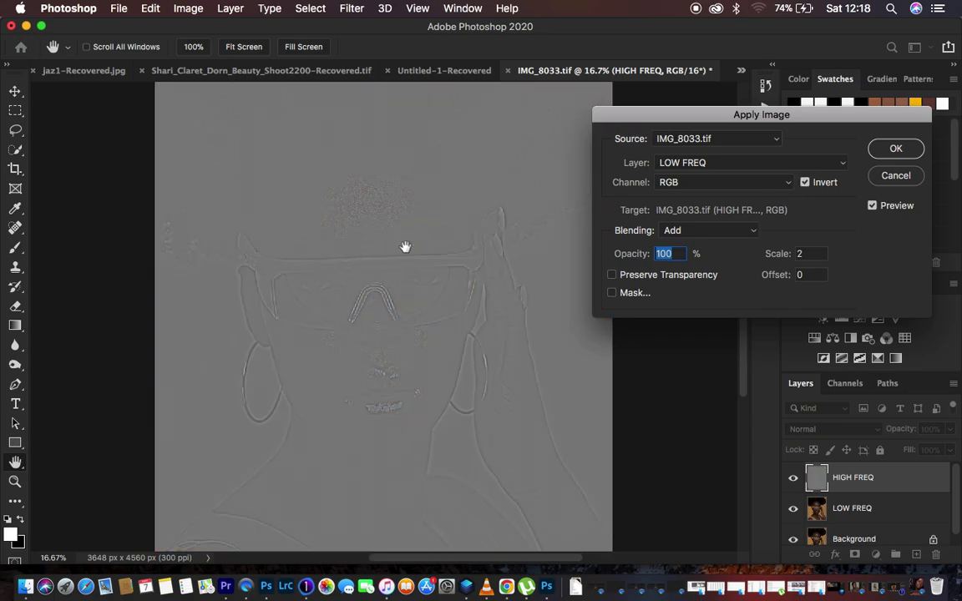
- Apply the inverted Add result to HIGH FREQ and set the layer's blend mode to Linear Light
click(895, 148)
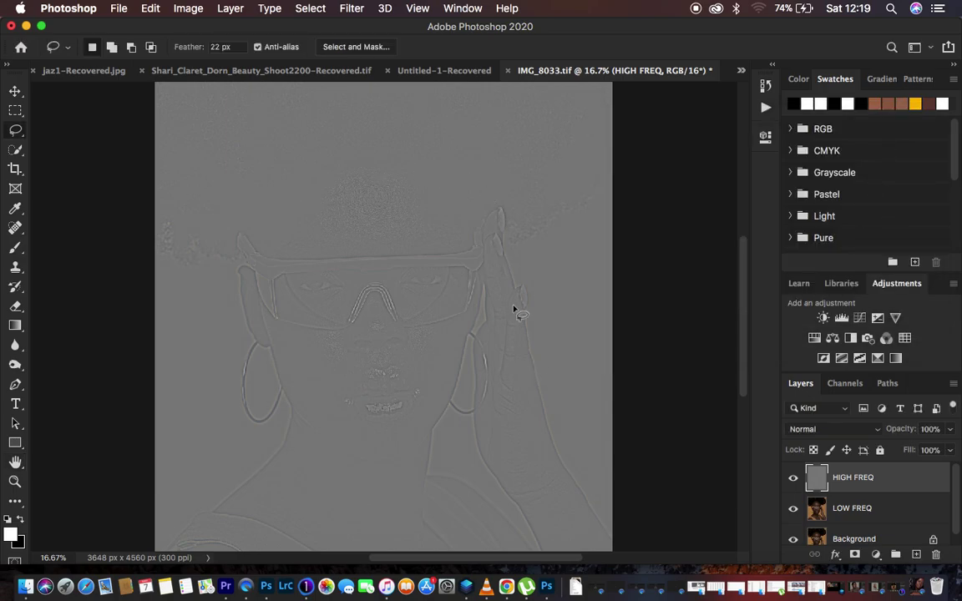
click(801, 429)
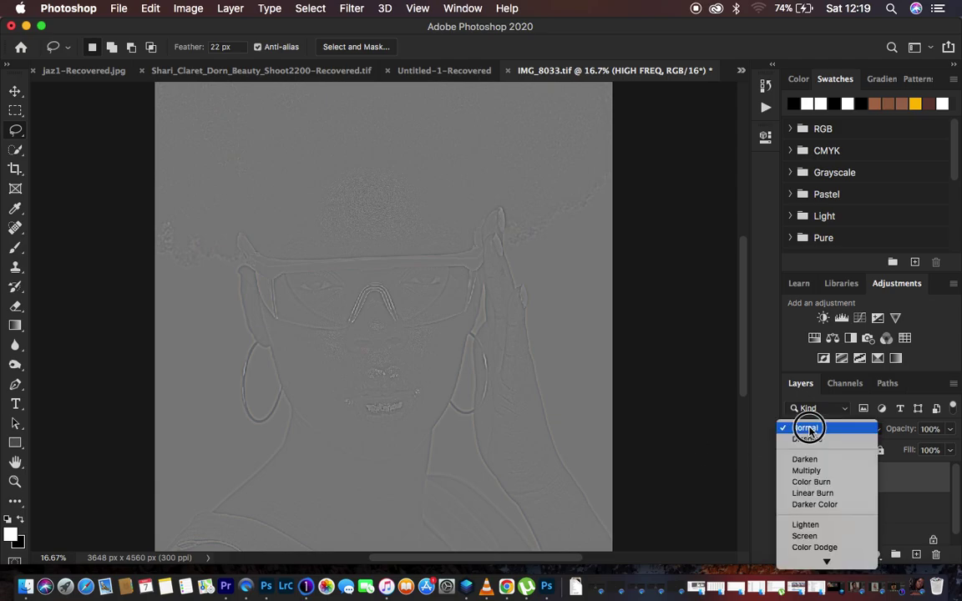
scroll(812, 476, down, 5)
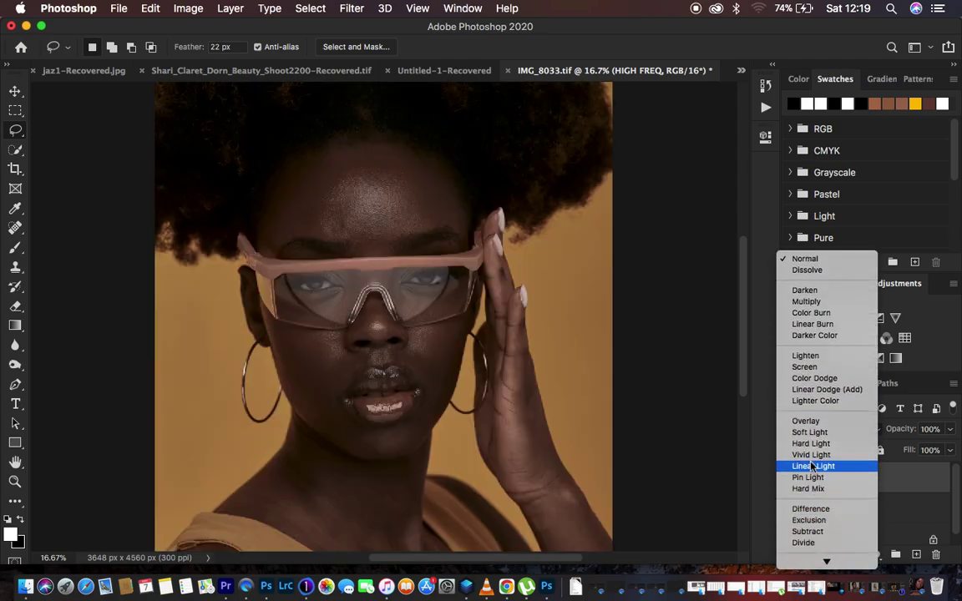
click(812, 468)
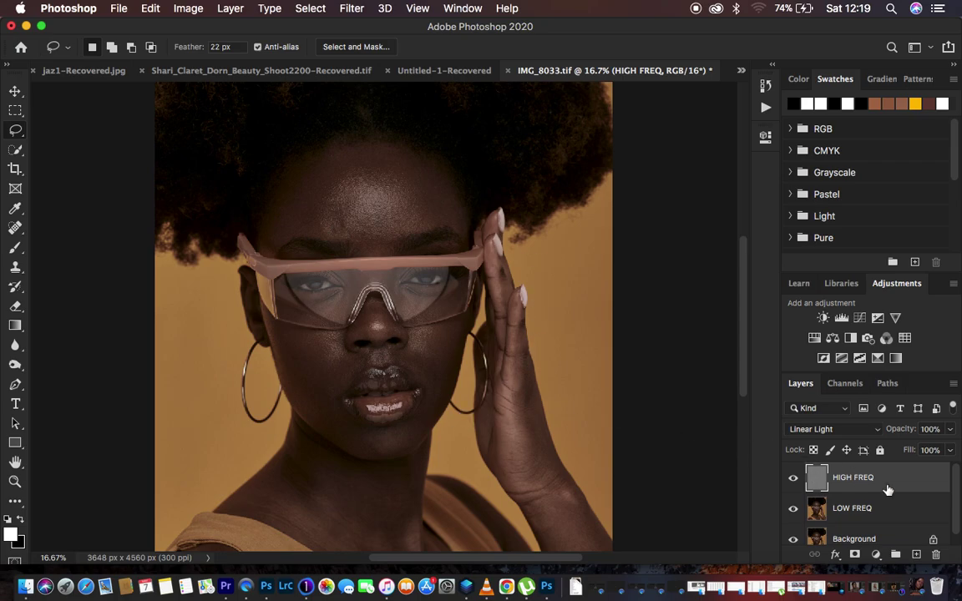
- Group the HIGH FREQ and LOW FREQ layers and name the group "freq sep"
shift+click(910, 509)
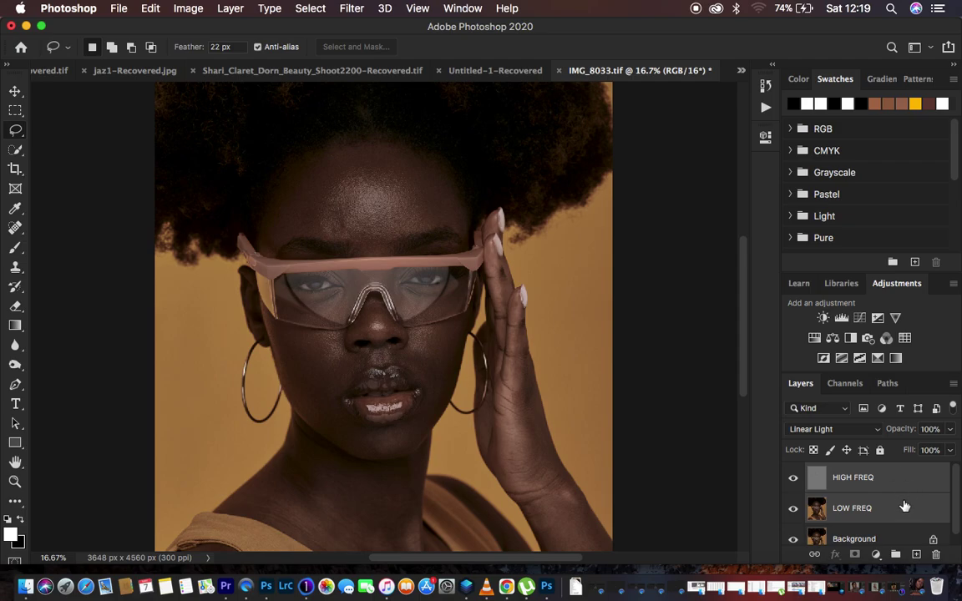
drag(911, 497, 896, 555)
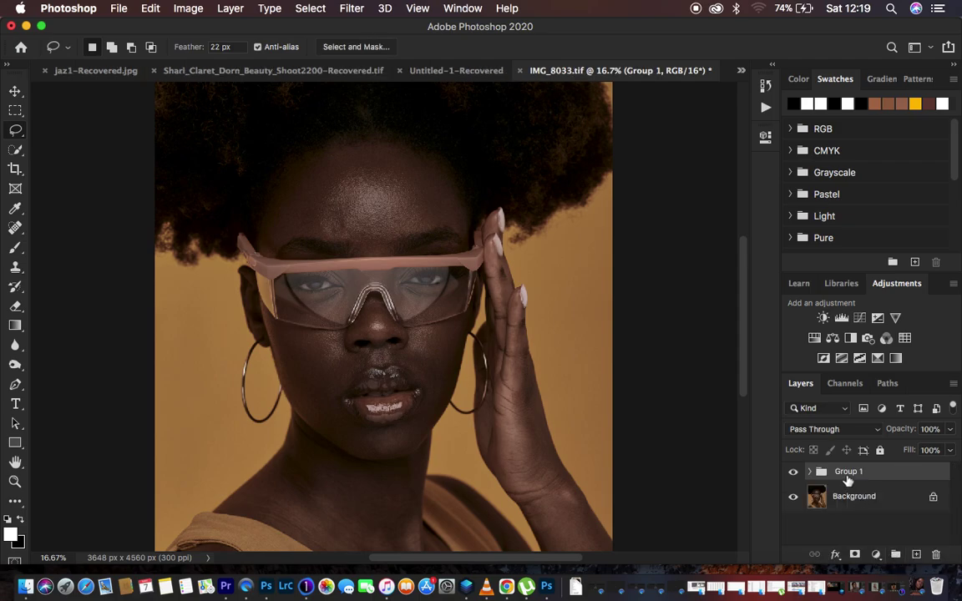
double_click(845, 473)
text(freq sep)
key(Return)
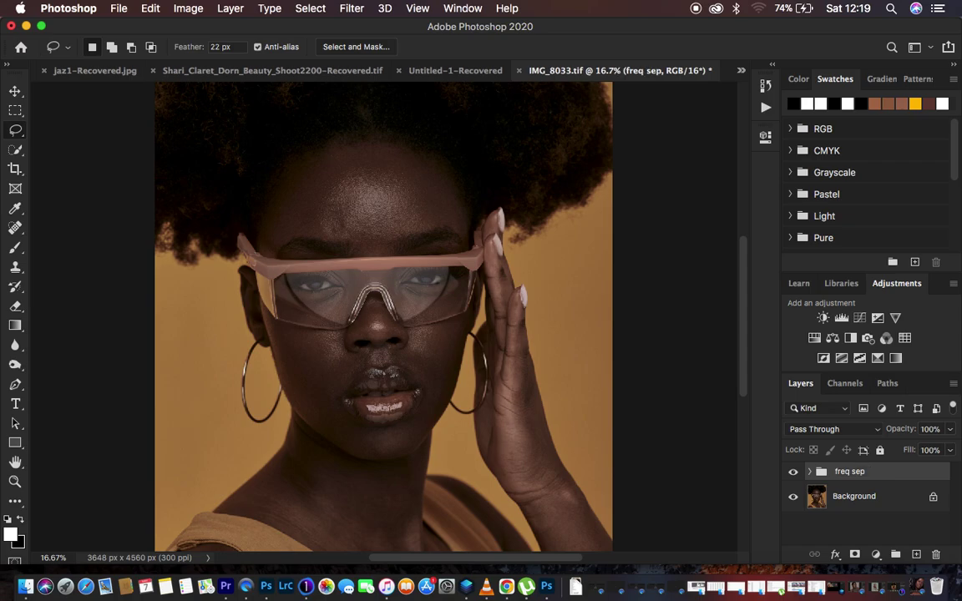
- Compare the portrait with and without the freq sep group by toggling the group's visibility
click(793, 473)
click(793, 474)
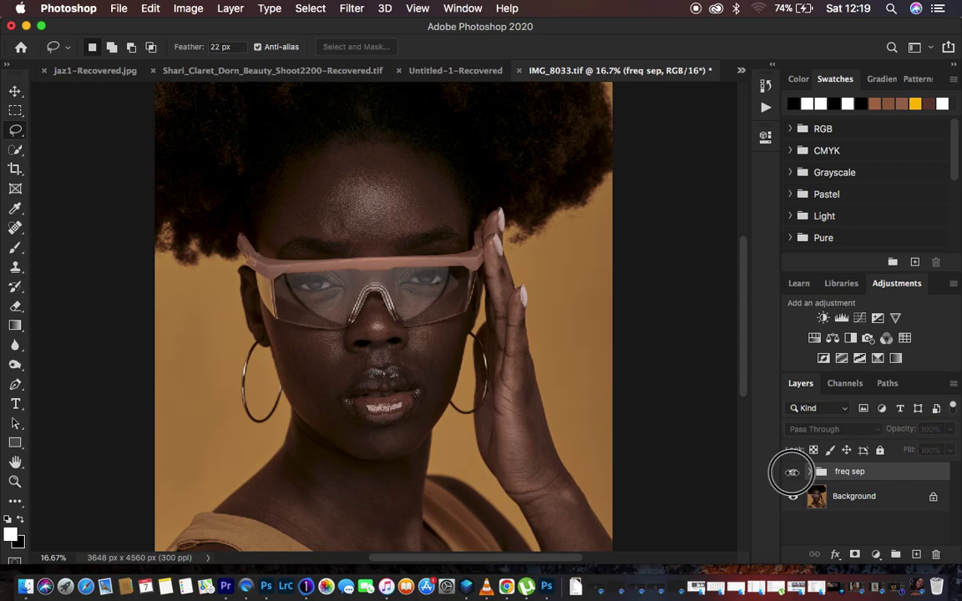
click(794, 473)
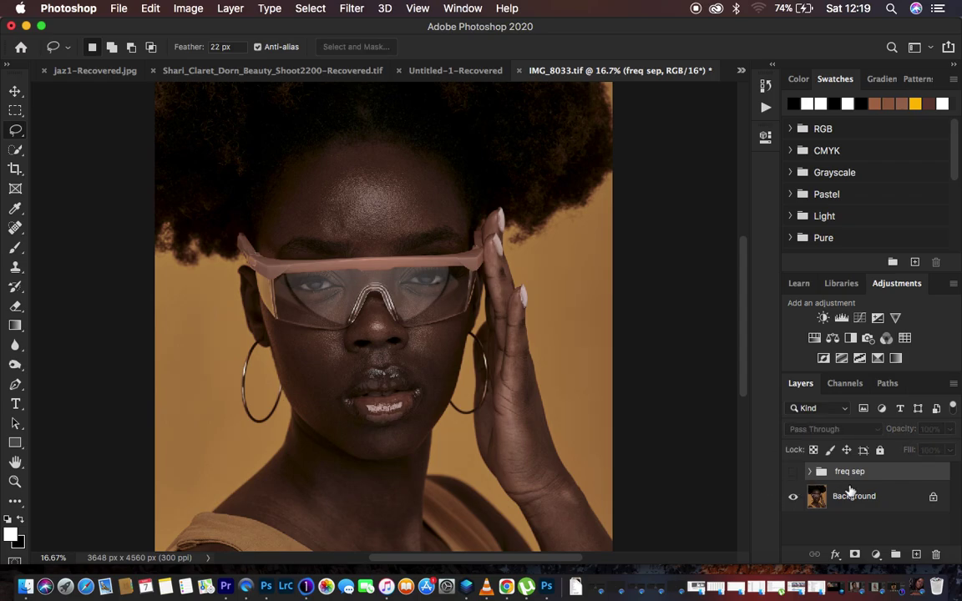
click(793, 474)
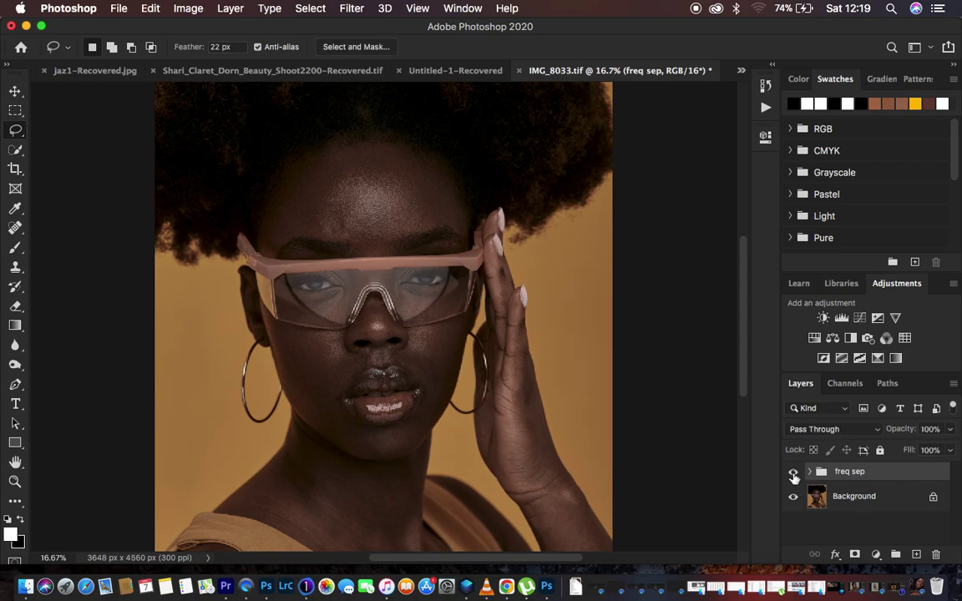
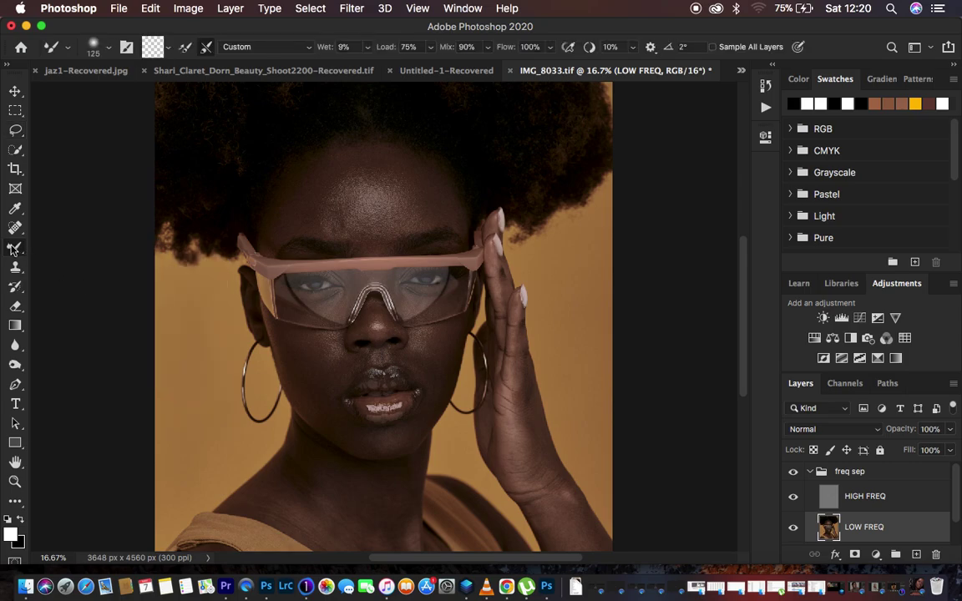
- Review the Mixer Brush tool, its brush size and hardness settings, and its brush load options
drag(14, 249, 78, 288)
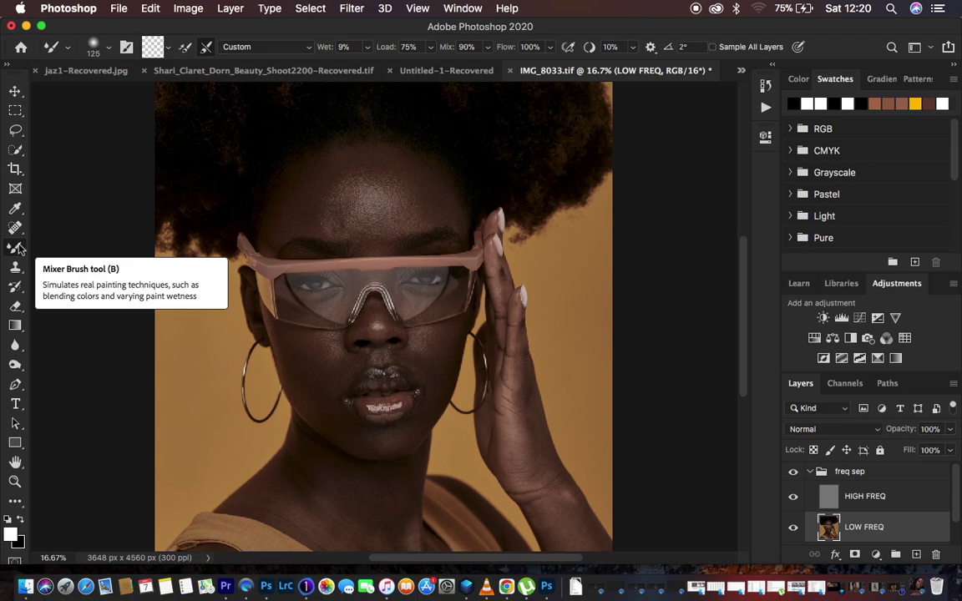
click(94, 47)
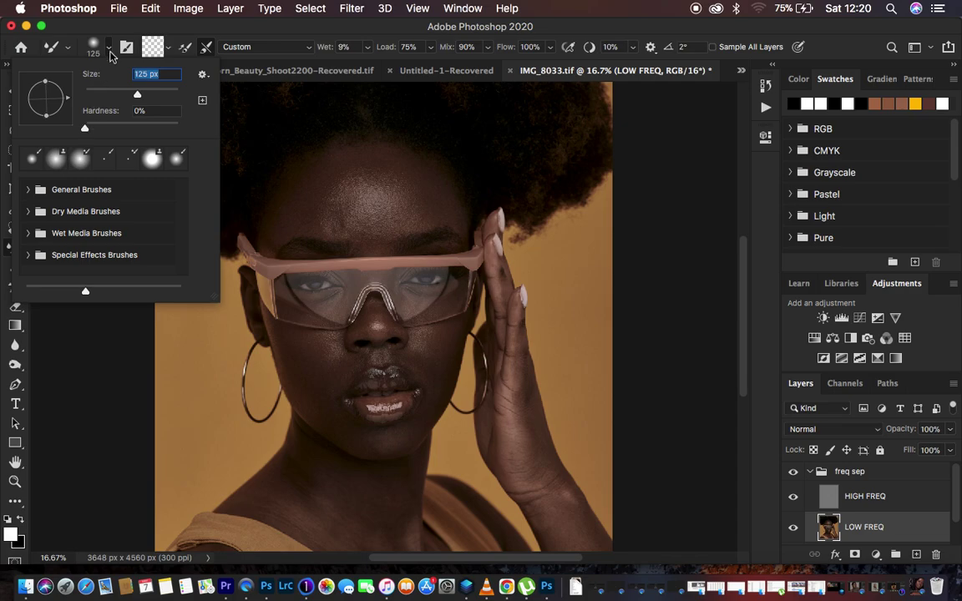
click(107, 47)
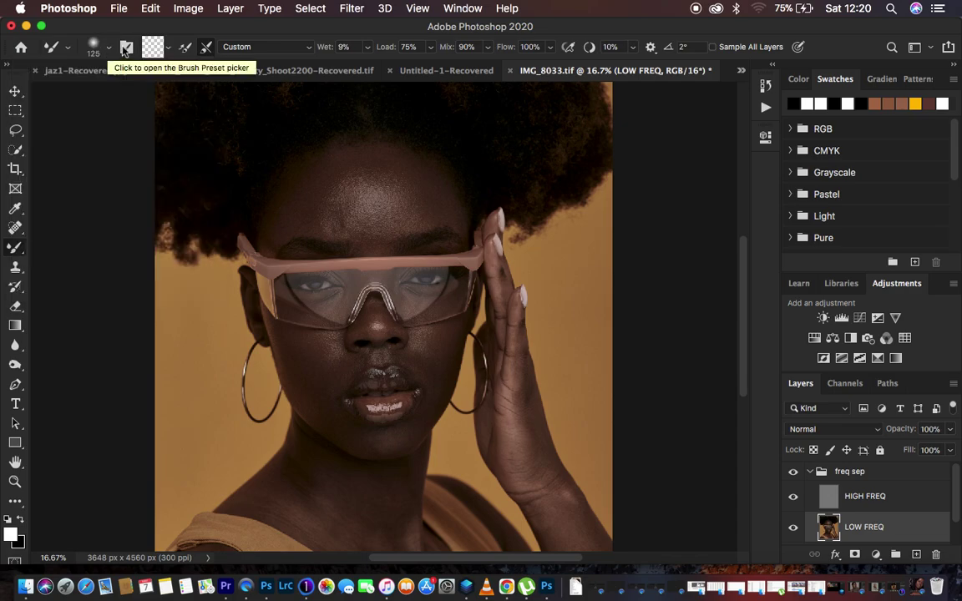
click(168, 48)
click(175, 75)
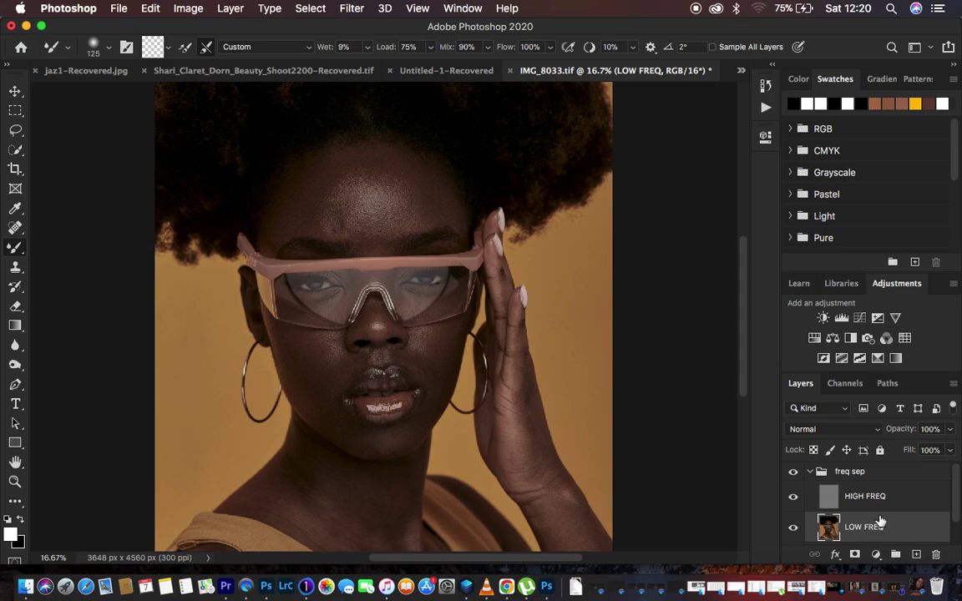
- Try a Mixer Brush stroke on the forehead with Sample All Layers on, undo it and turn the option off
click(712, 48)
drag(360, 182, 370, 192)
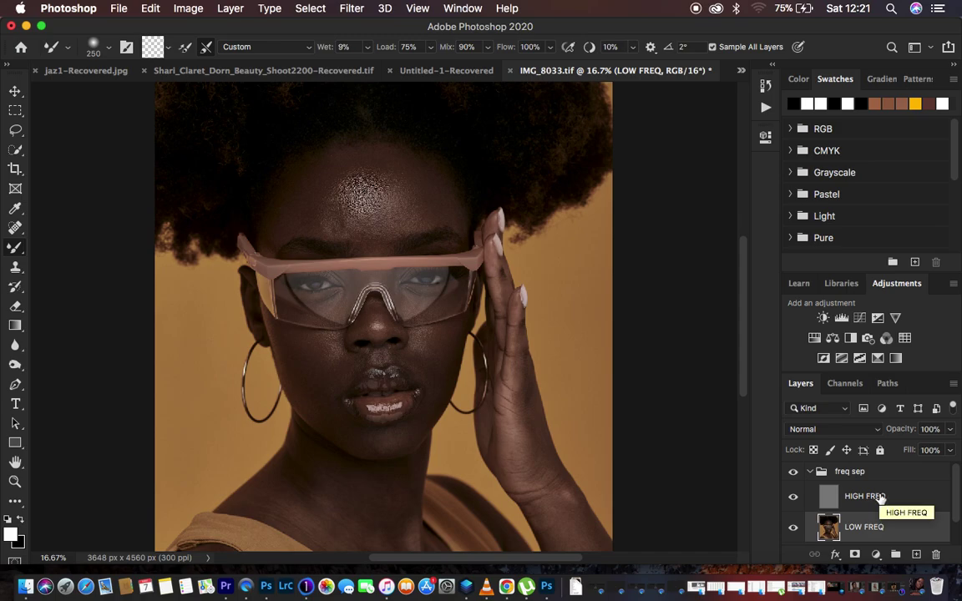
key(super+z)
click(713, 47)
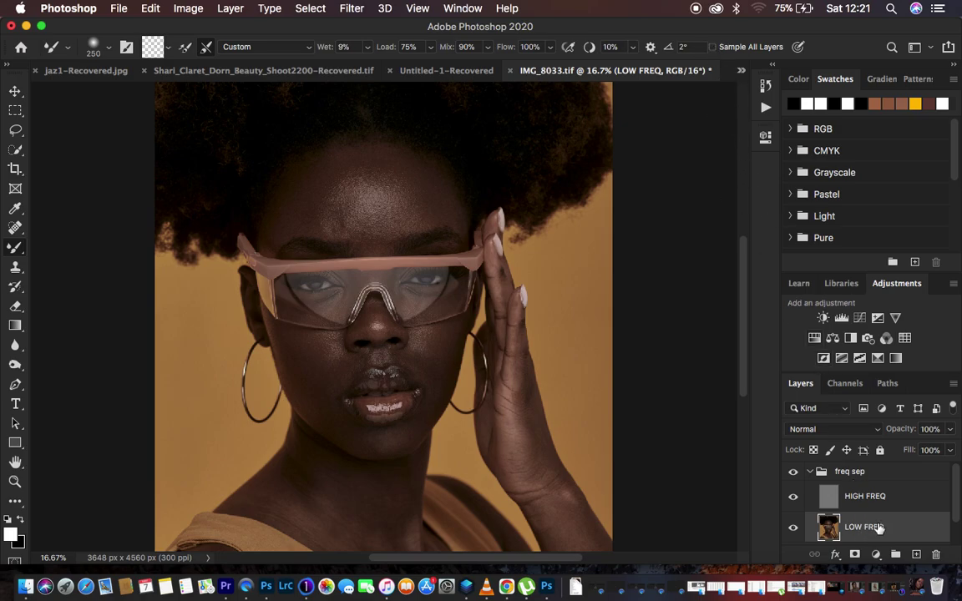
- Hide the HIGH FREQ layer so that only the blurred LOW FREQ tones of the portrait show
key(super+minus)
key(super+minus)
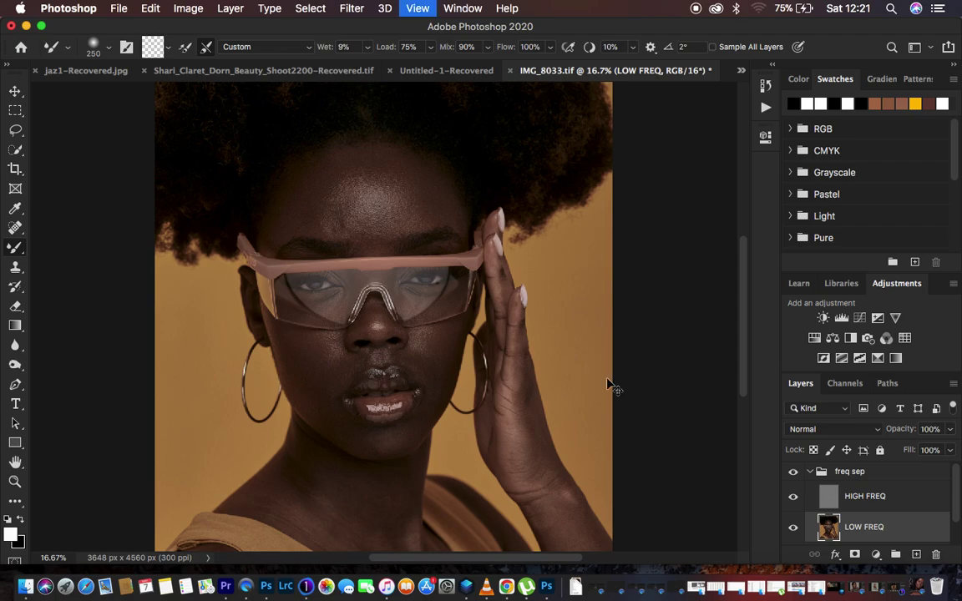
key(super+plus)
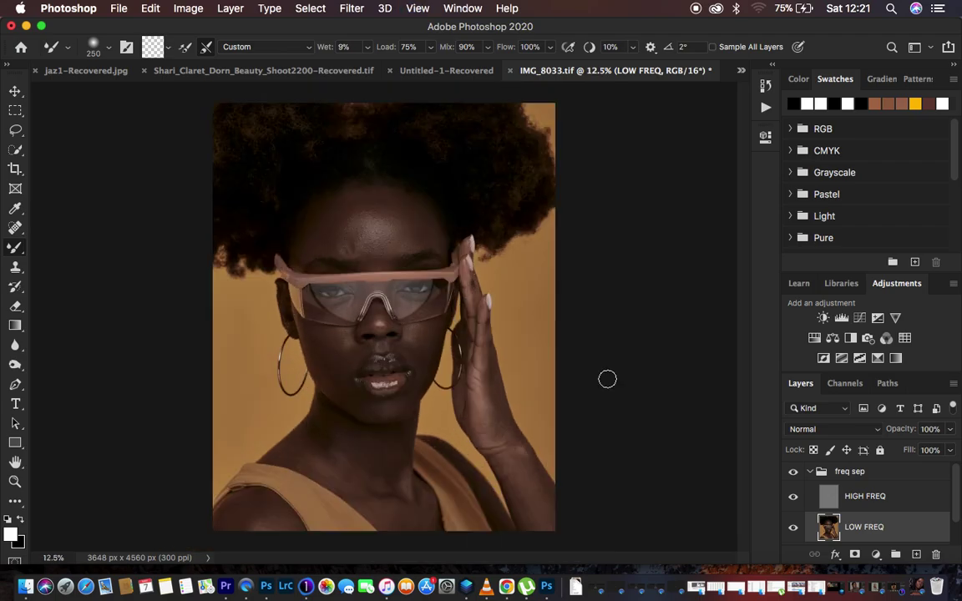
click(795, 497)
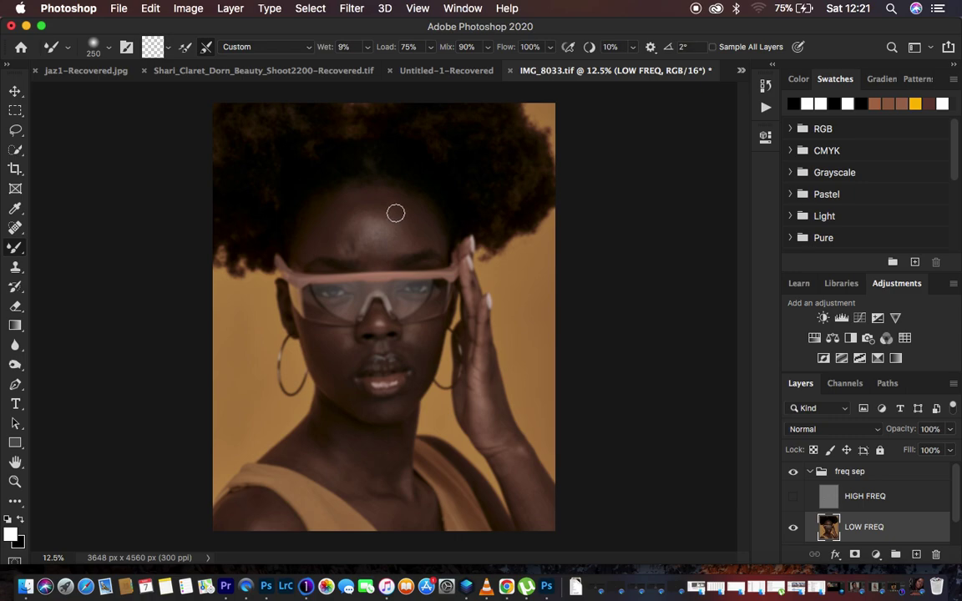
- Blend the uneven forehead tones on LOW FREQ with the Mixer Brush at a size of 400 px
key(super+equal)
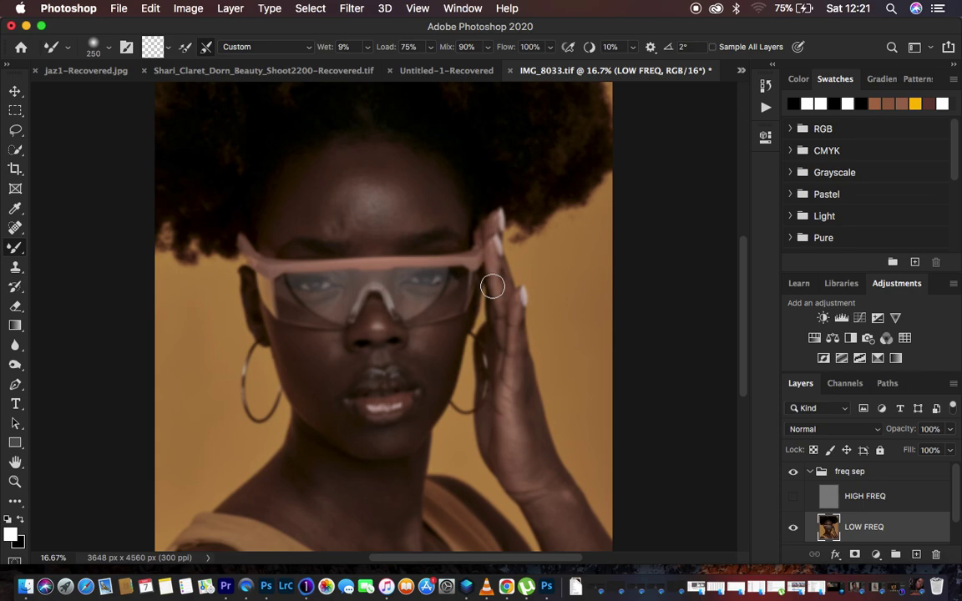
key(super+minus)
key(super+equal)
key(bracketleft)
key(bracketleft)
key(bracketleft)
key(bracketright)
key(bracketright)
key(bracketright)
key(bracketright)
key(bracketright)
key(bracketright)
key(bracketright)
key(bracketright)
key(bracketright)
key(bracketright)
key(bracketright)
key(bracketleft)
key(bracketleft)
key(bracketleft)
key(bracketleft)
key(bracketleft)
key(bracketright)
key(bracketright)
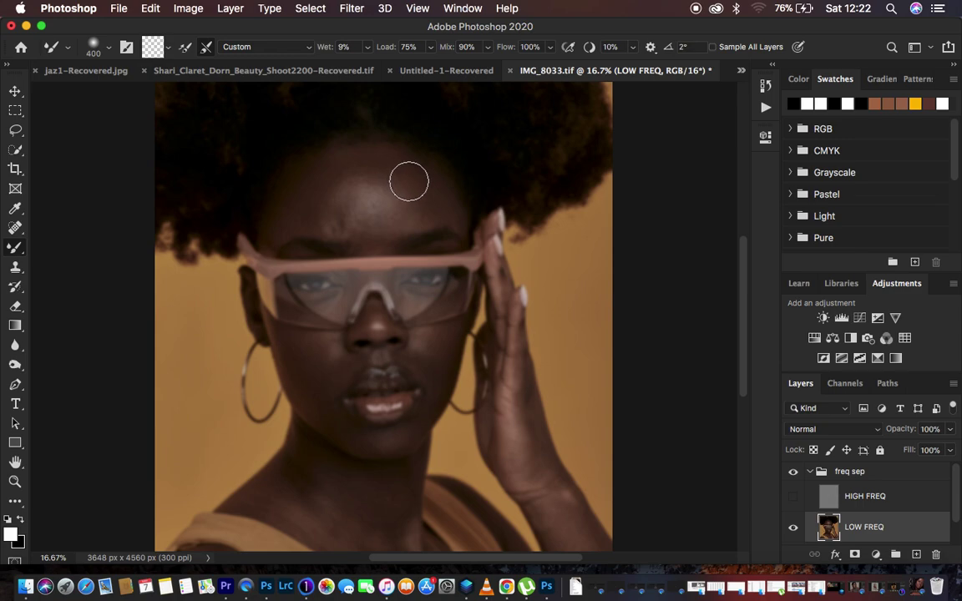
mouse_move(408, 176)
mouse_down()
mouse_move(418, 191)
mouse_move(403, 185)
mouse_move(425, 204)
mouse_move(369, 158)
mouse_move(319, 176)
mouse_move(297, 200)
mouse_move(316, 204)
mouse_move(348, 154)
mouse_move(304, 200)
mouse_move(328, 220)
mouse_move(323, 187)
mouse_move(328, 219)
mouse_move(326, 204)
mouse_move(340, 220)
mouse_move(318, 213)
mouse_move(333, 193)
mouse_up()
mouse_move(393, 200)
mouse_down()
mouse_move(367, 213)
mouse_move(355, 200)
mouse_move(392, 173)
mouse_move(426, 182)
mouse_move(369, 161)
mouse_move(330, 173)
mouse_move(318, 201)
mouse_move(336, 189)
mouse_move(312, 212)
mouse_move(327, 223)
mouse_move(387, 223)
mouse_move(400, 212)
mouse_move(330, 167)
mouse_move(347, 177)
mouse_move(365, 163)
mouse_move(390, 166)
mouse_move(428, 207)
mouse_move(454, 215)
mouse_move(423, 198)
mouse_move(294, 210)
mouse_move(371, 222)
mouse_move(356, 231)
mouse_move(330, 188)
mouse_move(345, 166)
mouse_move(391, 183)
mouse_up()
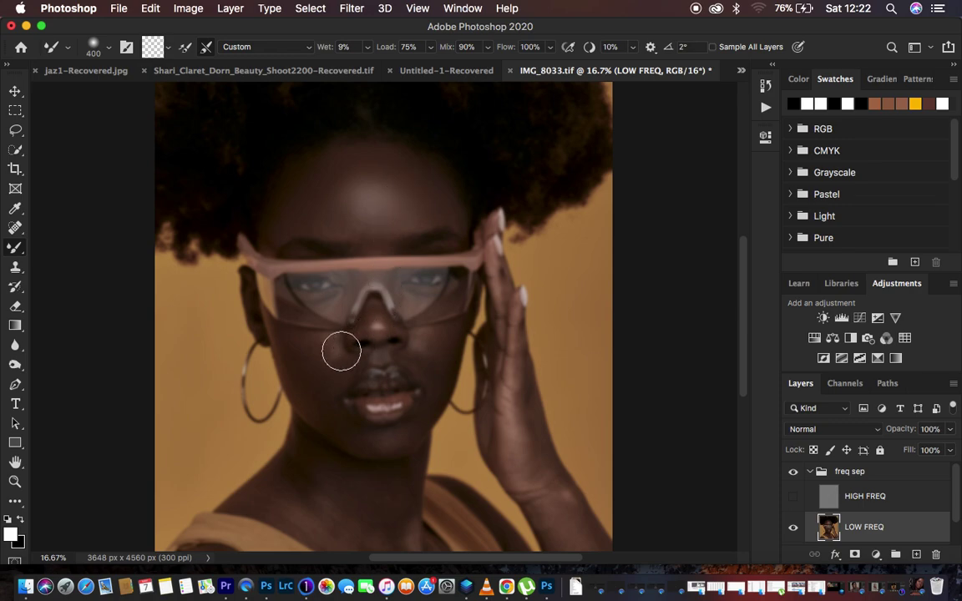
- Smooth the cheek tones on both sides of the face on LOW FREQ, adjusting the Mixer Brush size to the area
key(bracketleft)
key(bracketleft)
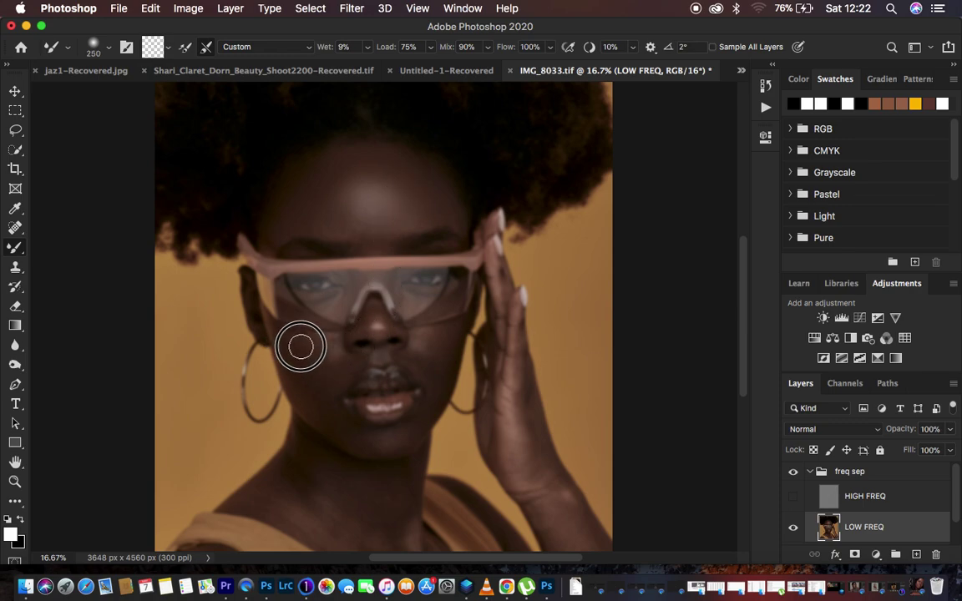
key(bracketright)
key(bracketright)
mouse_move(303, 371)
mouse_down()
mouse_move(295, 370)
mouse_move(302, 365)
mouse_move(329, 423)
mouse_move(390, 441)
mouse_move(403, 438)
mouse_move(345, 429)
mouse_move(318, 398)
mouse_move(337, 369)
mouse_move(413, 364)
mouse_move(444, 339)
mouse_move(438, 398)
mouse_move(423, 340)
mouse_move(443, 372)
mouse_move(422, 425)
mouse_move(394, 438)
mouse_move(323, 378)
mouse_move(324, 348)
mouse_move(364, 315)
mouse_move(350, 230)
mouse_move(316, 219)
mouse_move(307, 279)
mouse_move(315, 387)
mouse_move(328, 413)
mouse_move(337, 379)
mouse_move(349, 376)
mouse_move(341, 367)
mouse_move(421, 363)
mouse_move(440, 339)
mouse_move(427, 356)
mouse_move(429, 340)
mouse_move(430, 377)
mouse_up()
- Blend the skin between the eyebrows and up across the forehead on LOW FREQ with a resized Mixer Brush
key(bracketleft)
key(bracketleft)
key(bracketleft)
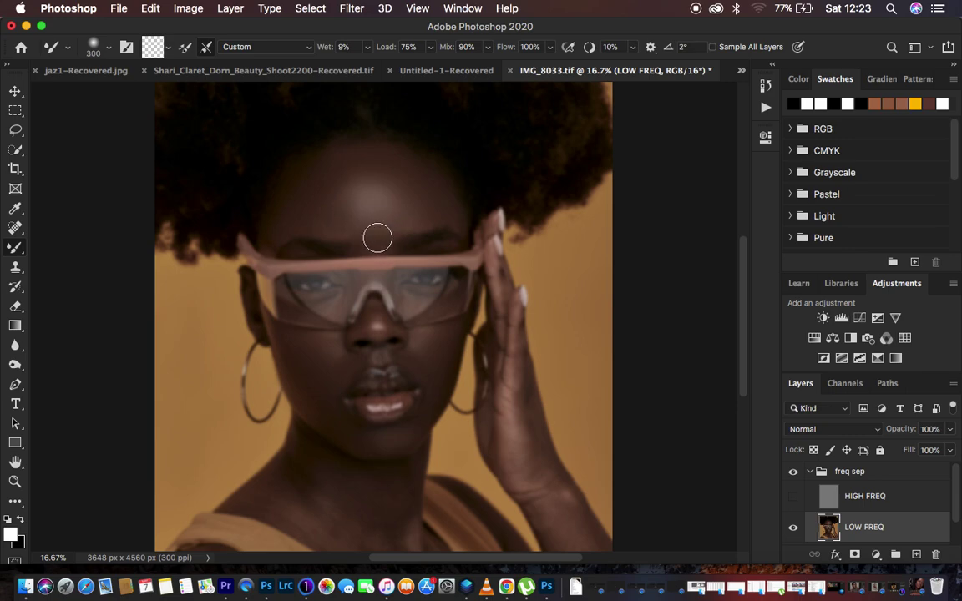
key(bracketright)
key(bracketright)
key(bracketright)
mouse_move(370, 236)
mouse_down()
mouse_move(413, 215)
mouse_move(419, 181)
mouse_move(442, 209)
mouse_up()
- Smooth the tones of the neck, chest and shoulder on LOW FREQ, using a larger brush and then a smaller one
scroll(493, 350, down, 3)
key(bracketright)
key(bracketright)
mouse_move(399, 386)
mouse_down()
mouse_move(328, 377)
mouse_move(379, 431)
mouse_move(386, 415)
mouse_move(387, 427)
mouse_move(373, 418)
mouse_move(333, 357)
mouse_move(259, 374)
mouse_move(333, 402)
mouse_move(314, 387)
mouse_move(435, 473)
mouse_up()
key(bracketleft)
key(bracketleft)
key(bracketleft)
mouse_move(306, 395)
mouse_down()
mouse_move(268, 388)
mouse_move(205, 447)
mouse_move(222, 458)
mouse_move(185, 459)
mouse_move(206, 464)
mouse_move(228, 443)
mouse_up()
- Blend the tones along the raised hand and its fingers on LOW FREQ, reducing the brush size for the fingers
key(bracketright)
key(bracketright)
mouse_move(533, 338)
mouse_down()
mouse_move(567, 435)
mouse_move(555, 416)
mouse_move(570, 414)
mouse_move(554, 379)
mouse_move(592, 459)
mouse_move(578, 451)
mouse_move(511, 290)
mouse_up()
key(bracketleft)
key(bracketleft)
mouse_move(516, 237)
mouse_down()
mouse_move(496, 151)
mouse_move(499, 188)
mouse_move(499, 155)
mouse_up()
- Blend the lower forehead, the skin beside the upper lip and the fabric of the top with a 200 px brush
drag(434, 134, 359, 113)
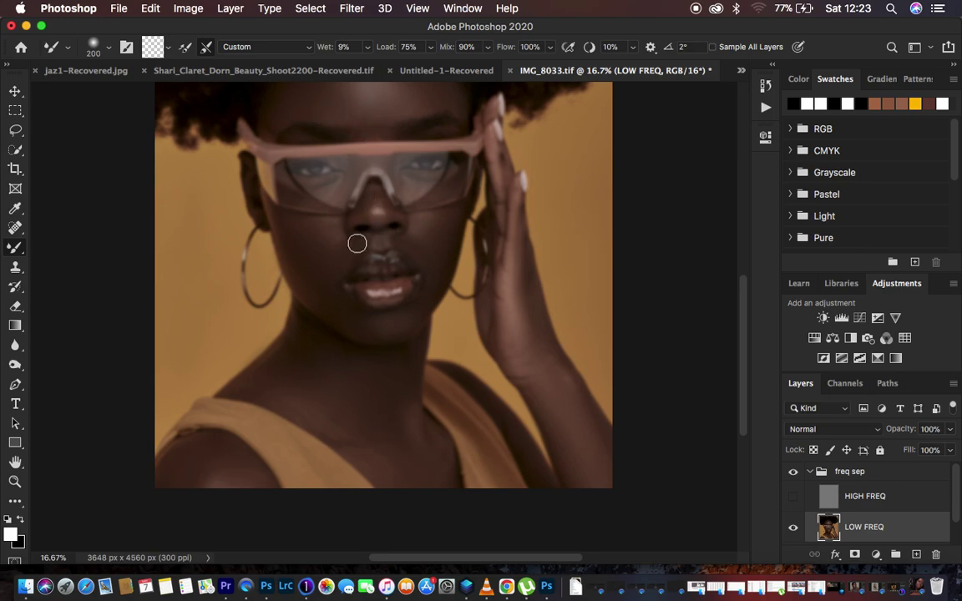
mouse_move(357, 243)
mouse_down()
mouse_move(343, 259)
mouse_move(352, 245)
mouse_up()
mouse_move(355, 427)
mouse_down()
mouse_move(343, 424)
mouse_move(349, 438)
mouse_move(295, 409)
mouse_up()
- Show the HIGH FREQ layer again and review the smoothed skin over the whole portrait
click(793, 497)
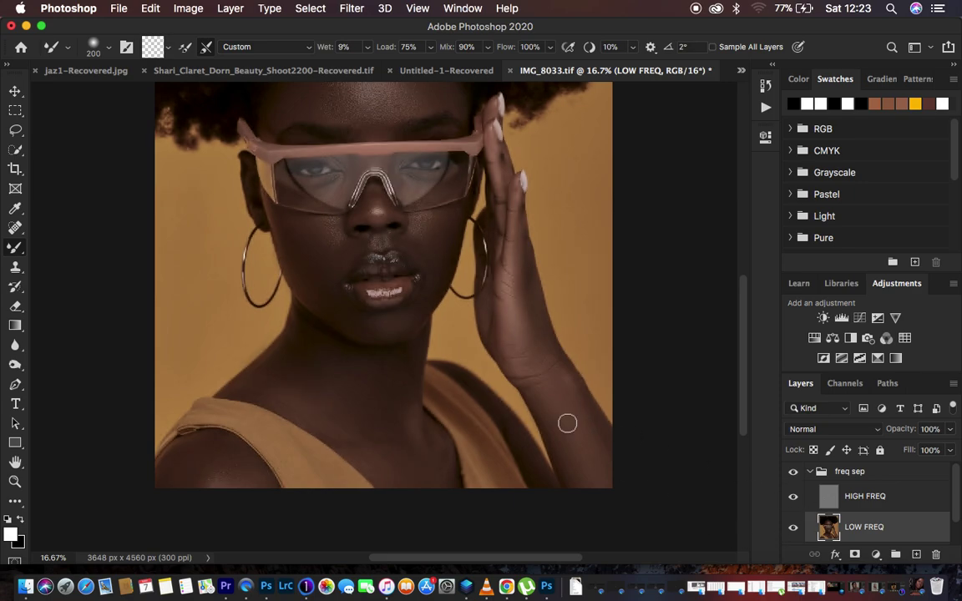
scroll(568, 422, up, 5)
key(super+minus)
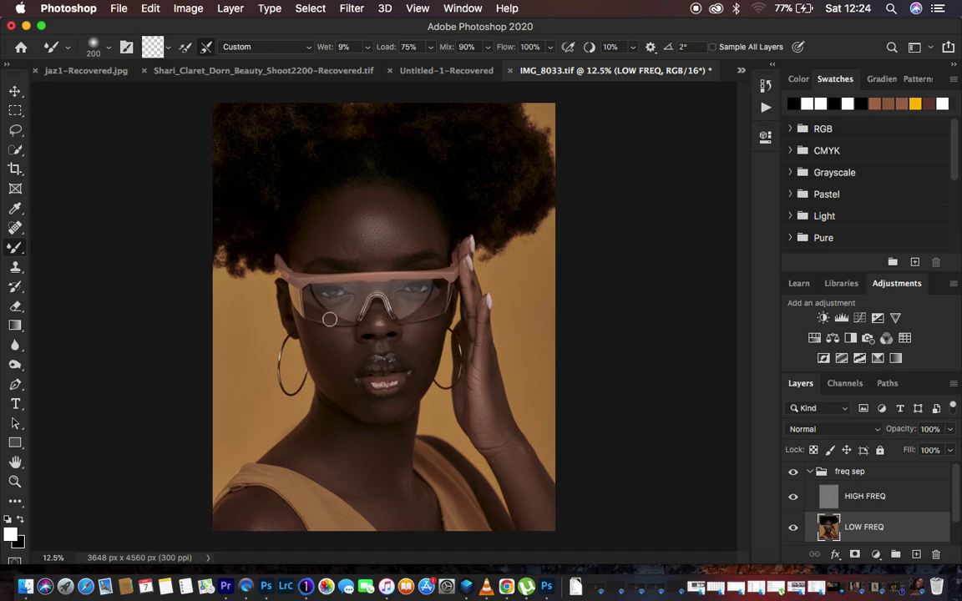
- Select the forehead above the eyebrows with the Lasso tool at a 22 px feather
click(16, 132)
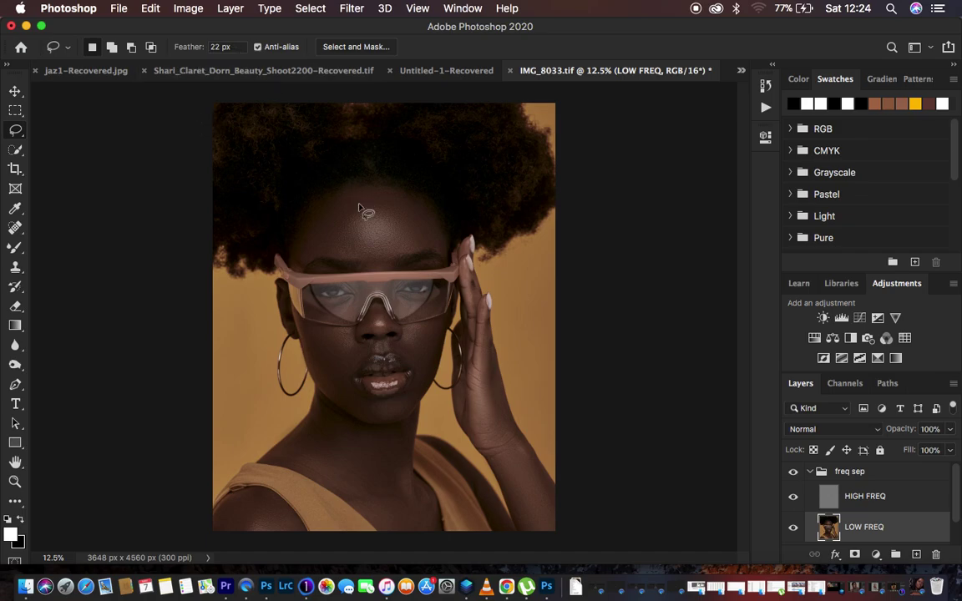
mouse_move(316, 212)
mouse_down()
mouse_move(340, 193)
mouse_move(390, 183)
mouse_move(414, 192)
mouse_up()
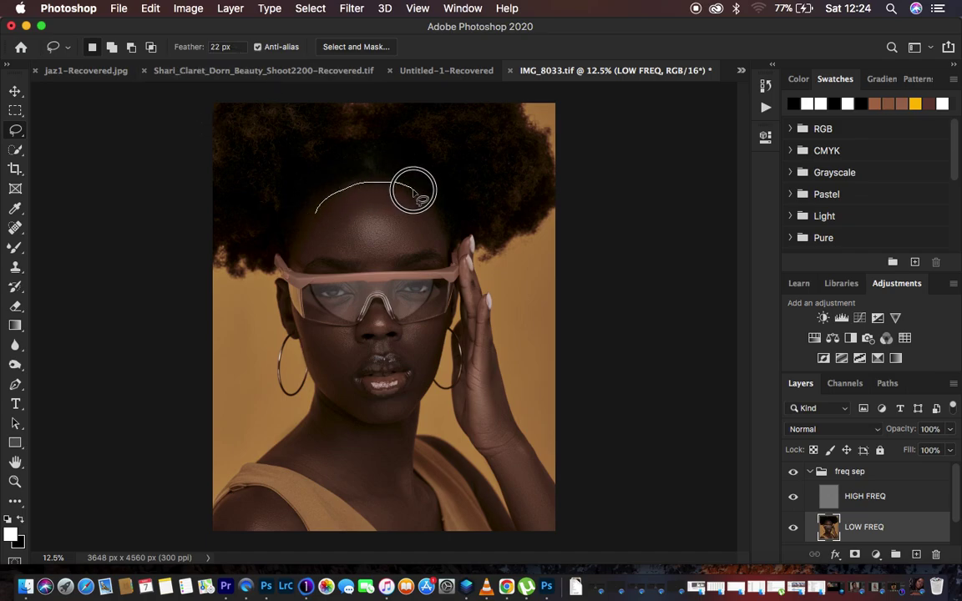
mouse_move(299, 245)
mouse_down()
mouse_move(349, 194)
mouse_move(414, 202)
mouse_move(431, 222)
mouse_move(429, 249)
mouse_move(380, 253)
mouse_move(282, 236)
mouse_up()
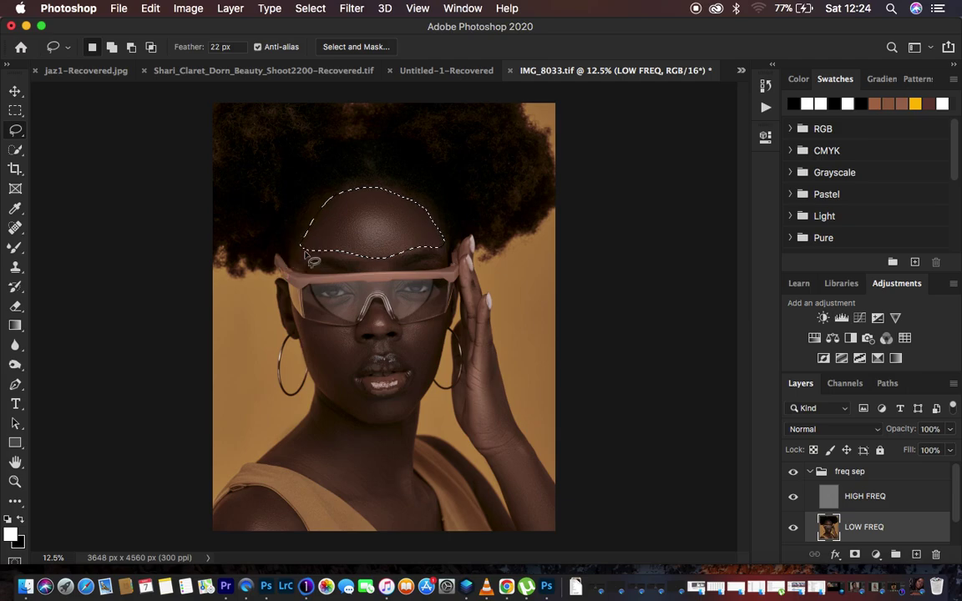
- Blur the selected forehead on LOW FREQ with a Gaussian Blur radius of about 29 pixels
click(352, 10)
mouse_move(448, 189)
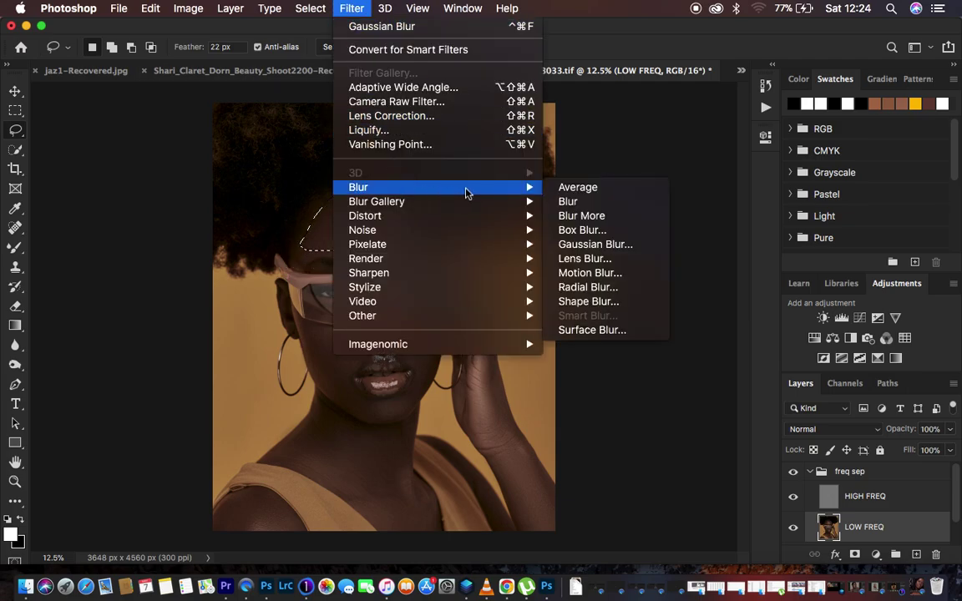
click(606, 251)
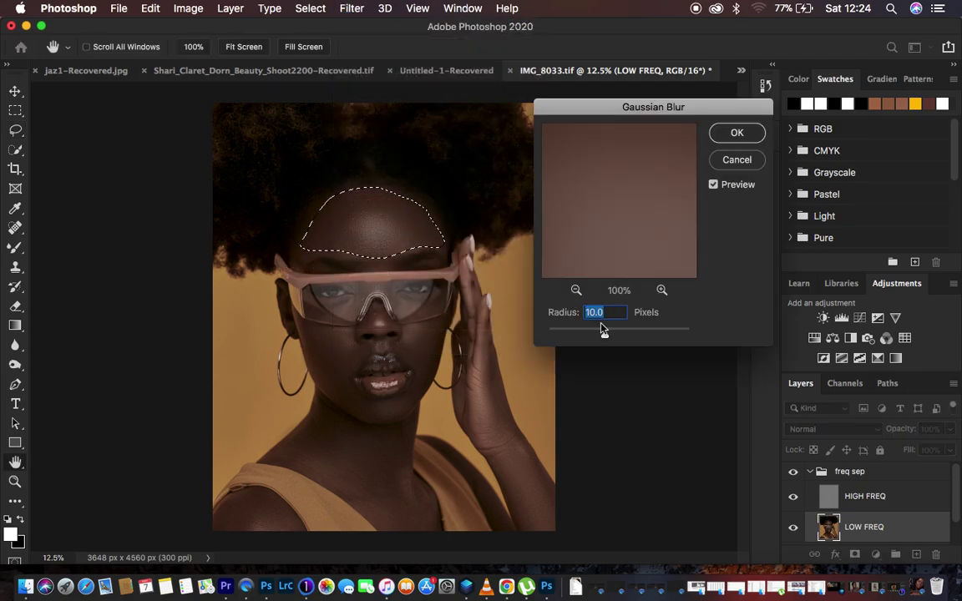
drag(605, 335, 614, 333)
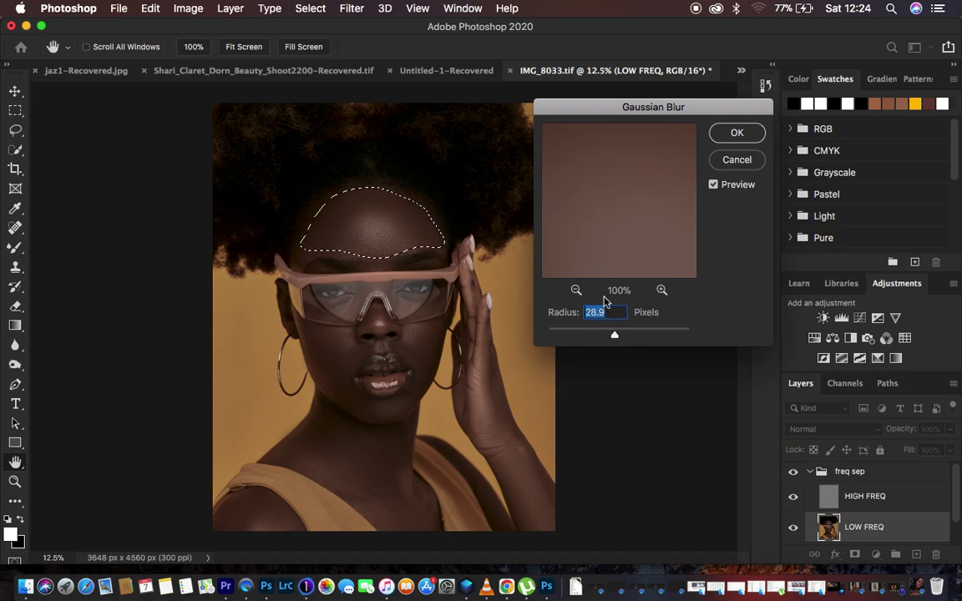
click(616, 335)
click(730, 135)
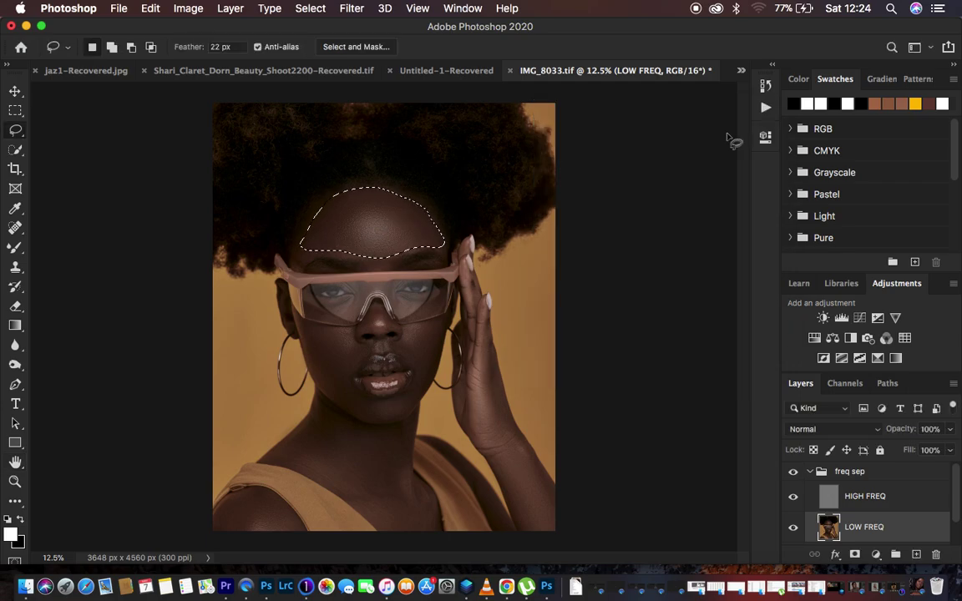
- Clear the forehead selection, then lasso each cheek in turn at a 22 px feather and apply Gaussian Blur to it on LOW FREQ
click(618, 227)
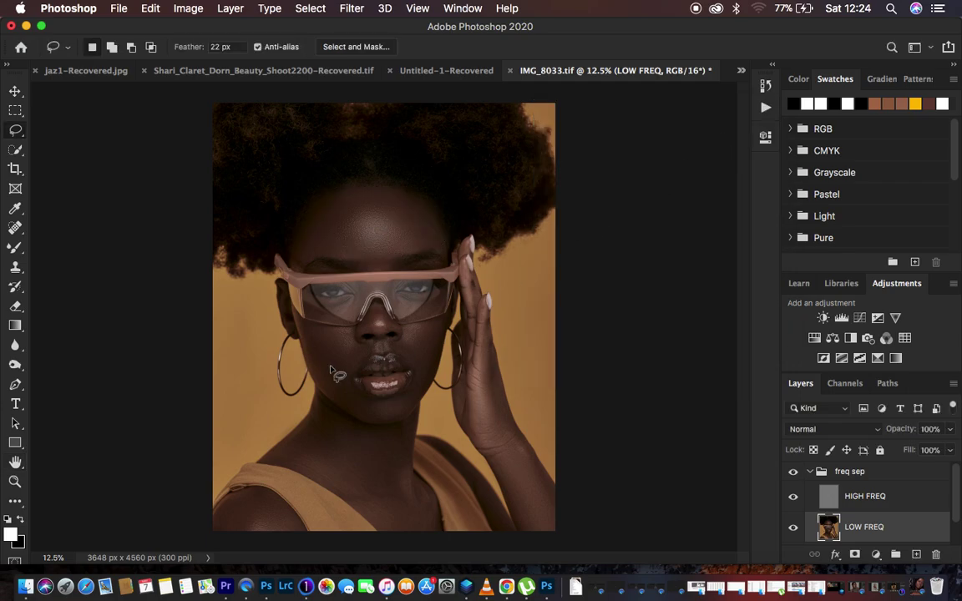
mouse_move(307, 339)
mouse_down()
mouse_move(342, 385)
mouse_move(352, 344)
mouse_move(308, 335)
mouse_up()
right_click(332, 358)
click(393, 511)
mouse_move(430, 332)
mouse_down()
mouse_move(401, 333)
mouse_move(400, 350)
mouse_move(425, 373)
mouse_move(433, 334)
mouse_up()
right_click(427, 350)
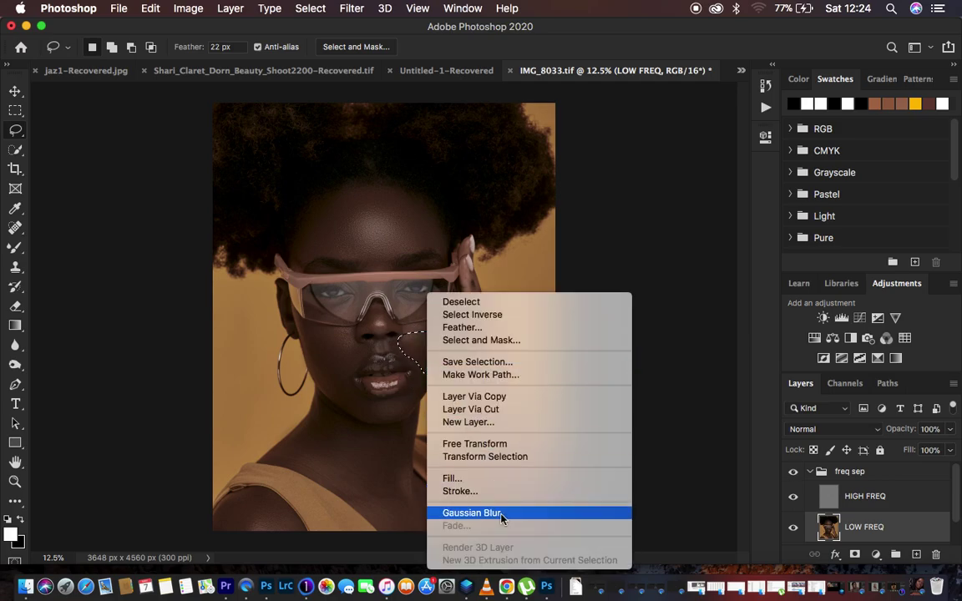
click(498, 514)
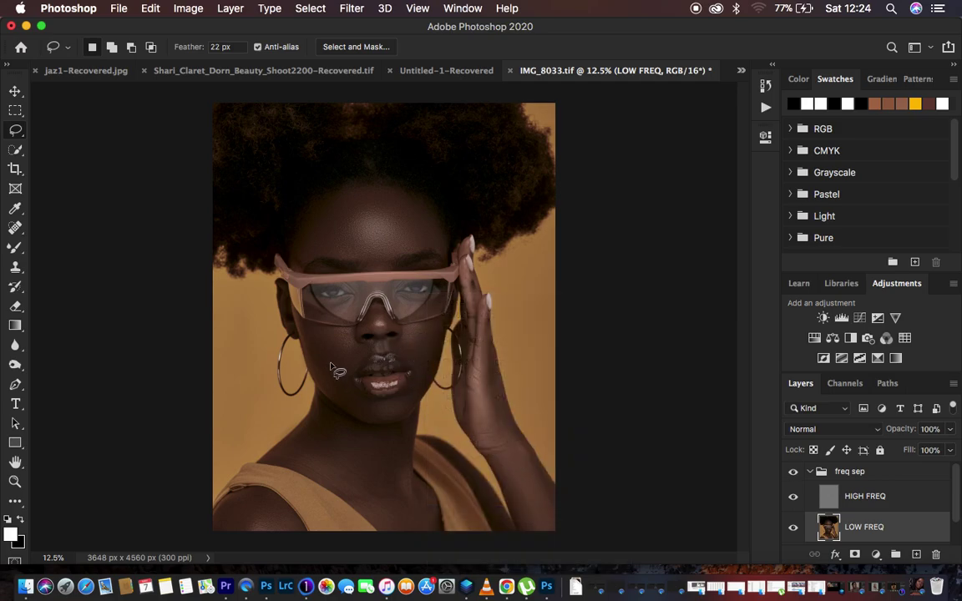
- Lasso the curved strip along the jawline and chin below the lips and apply Gaussian Blur to it on LOW FREQ
mouse_move(329, 374)
mouse_down()
mouse_move(367, 417)
mouse_move(370, 403)
mouse_move(368, 418)
mouse_up()
right_click(369, 417)
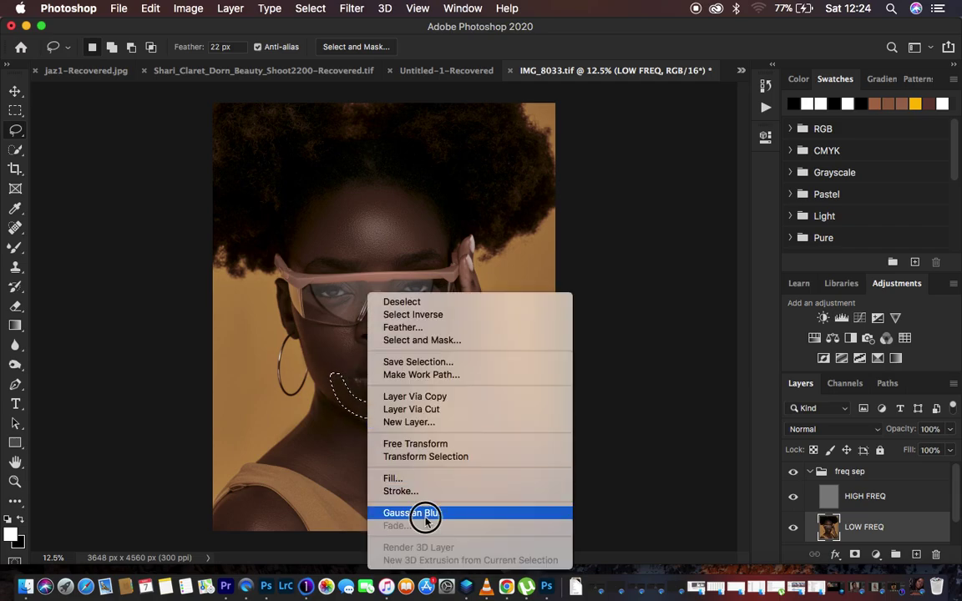
click(422, 514)
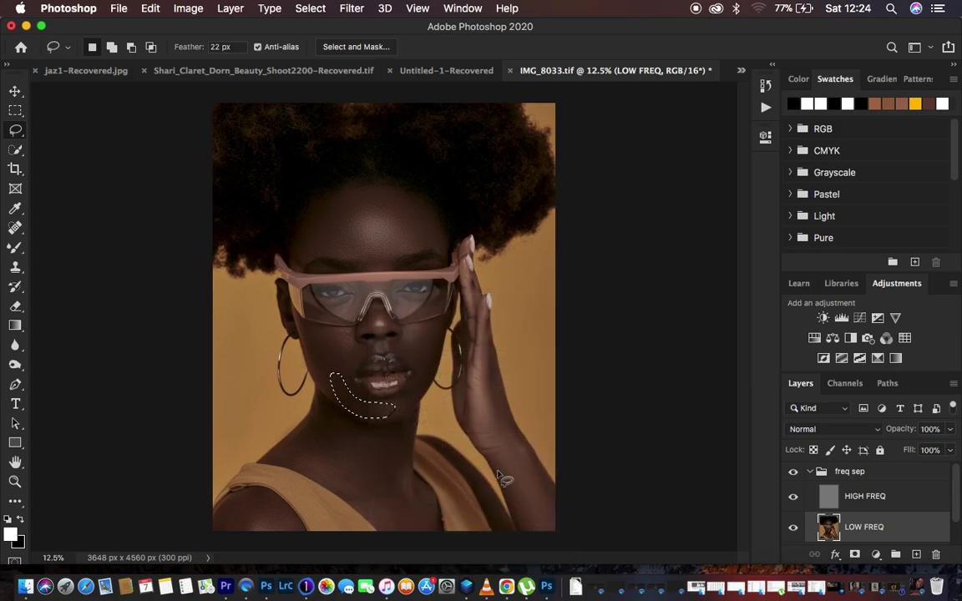
- Activate the Spot Healing Brush on the HIGH FREQ layer, inspect the skin texture, and collapse the freq sep group
click(854, 496)
key(super+equal)
key(super+equal)
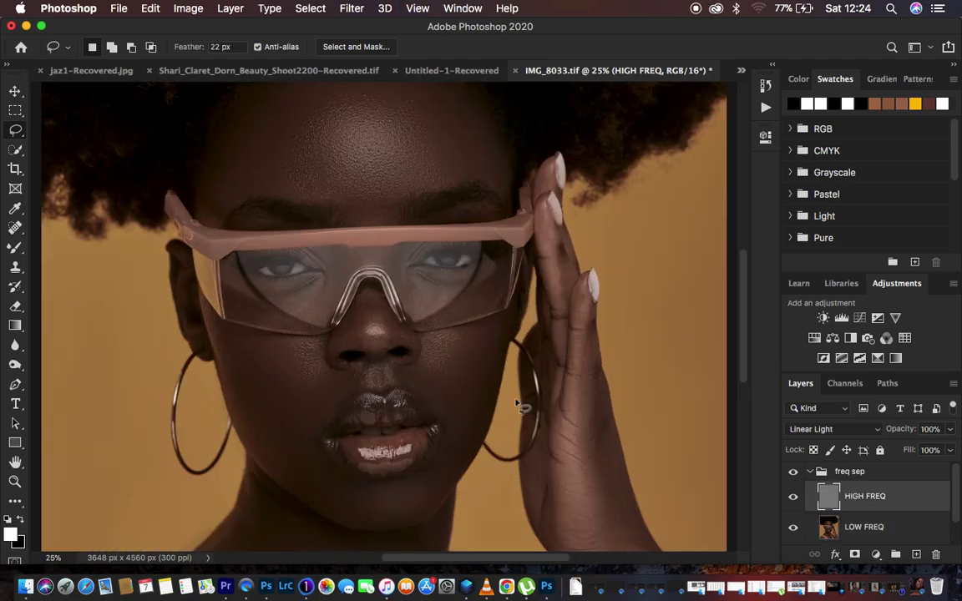
click(14, 229)
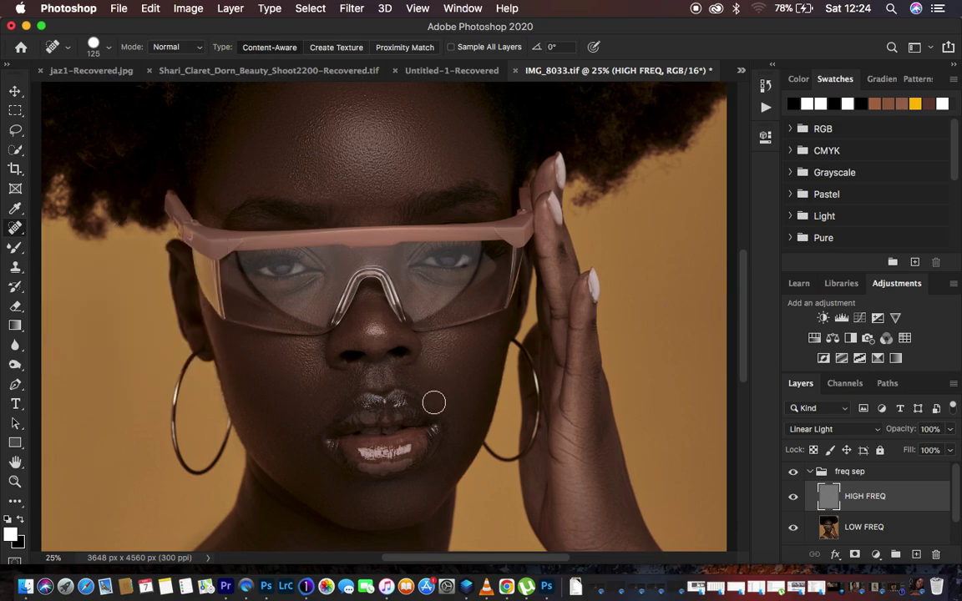
key(super+minus)
key(super+minus)
key(super+minus)
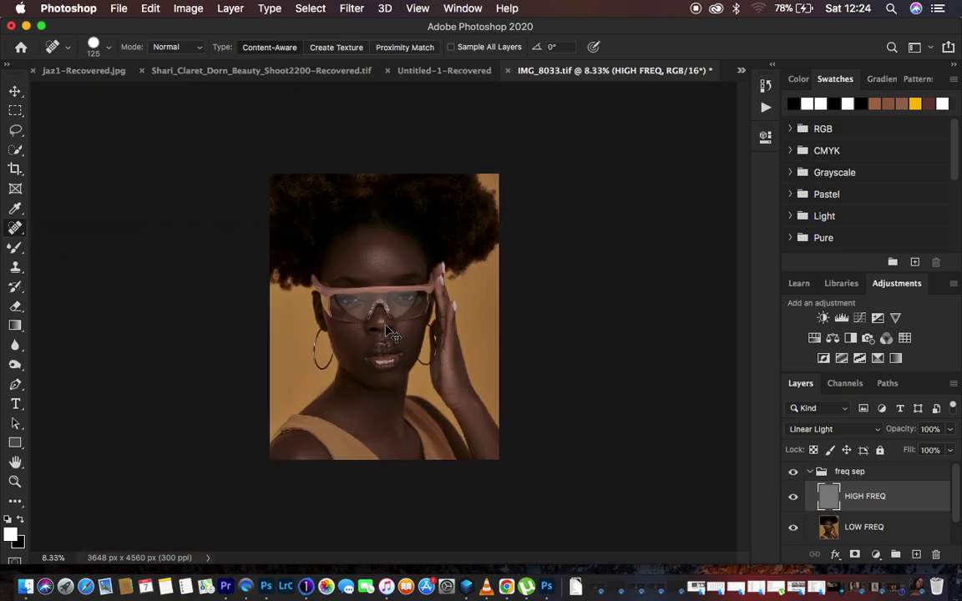
key(super+equal)
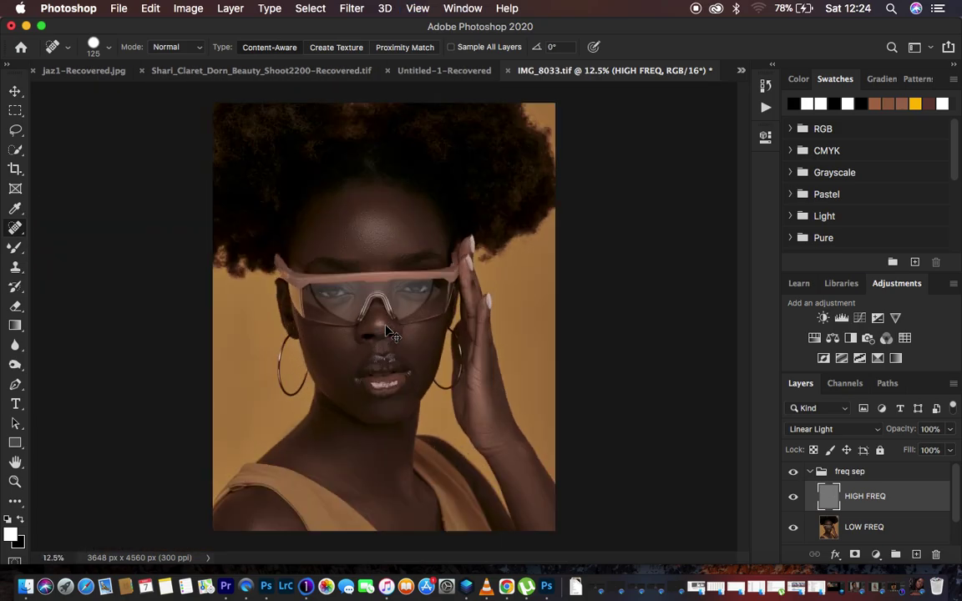
click(809, 472)
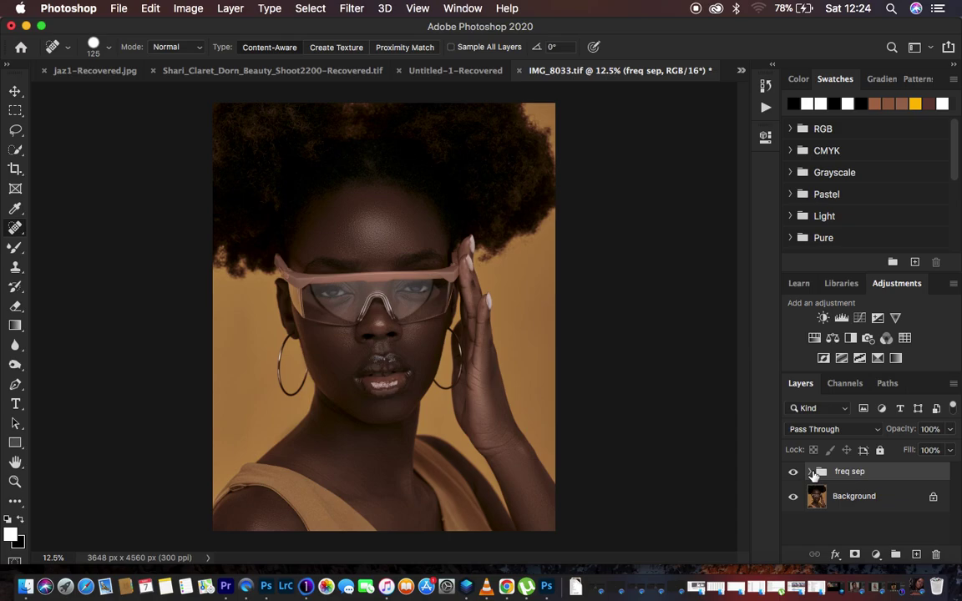
- Set up an Export As of the retouched portrait in JPG format with Bicubic Sharper resampling
click(117, 8)
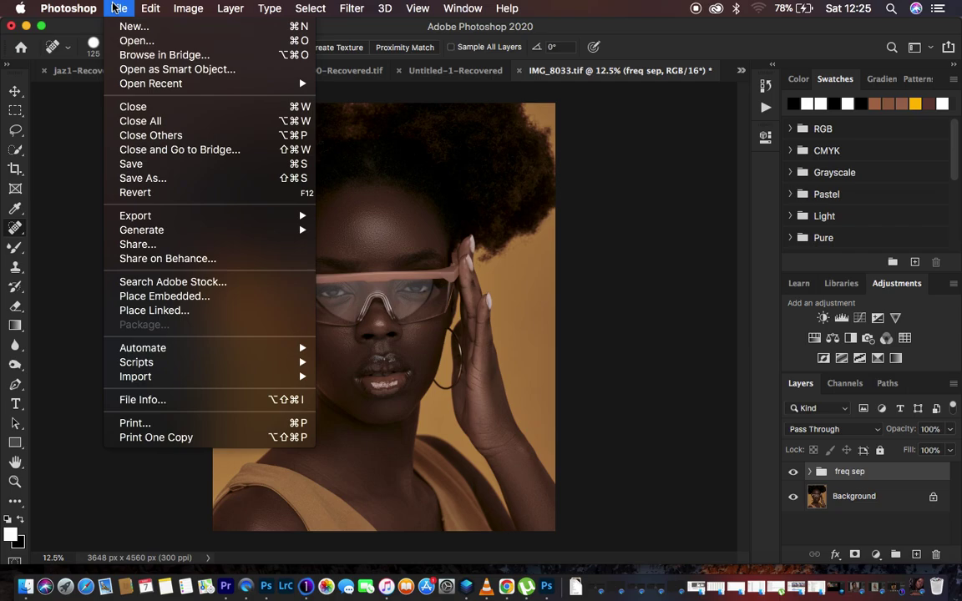
mouse_move(208, 218)
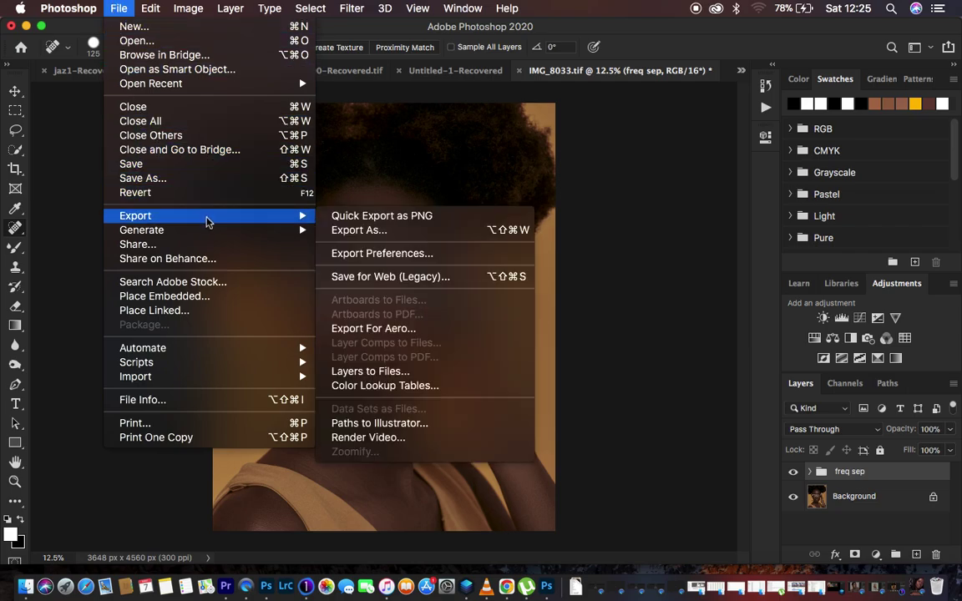
click(393, 231)
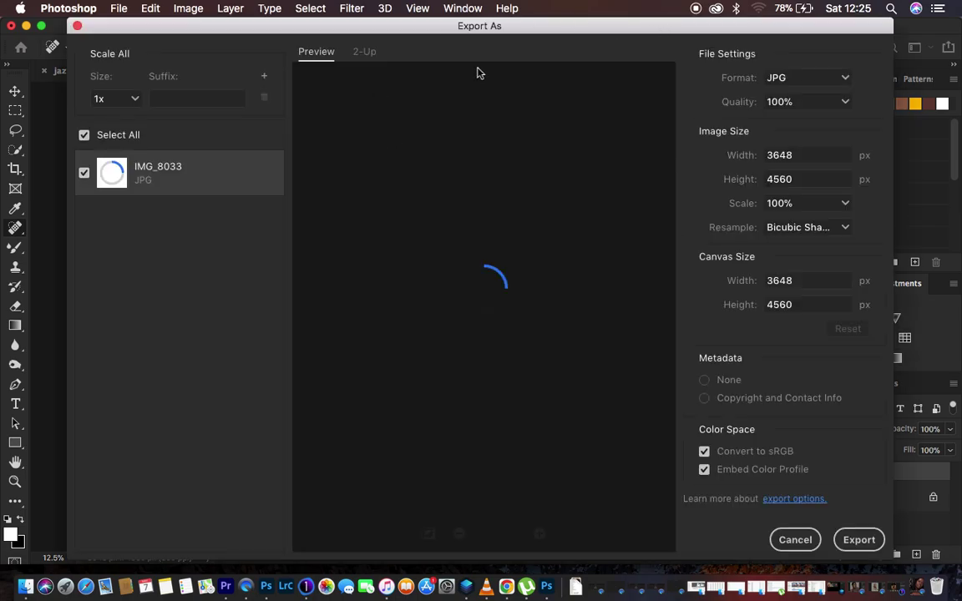
click(782, 228)
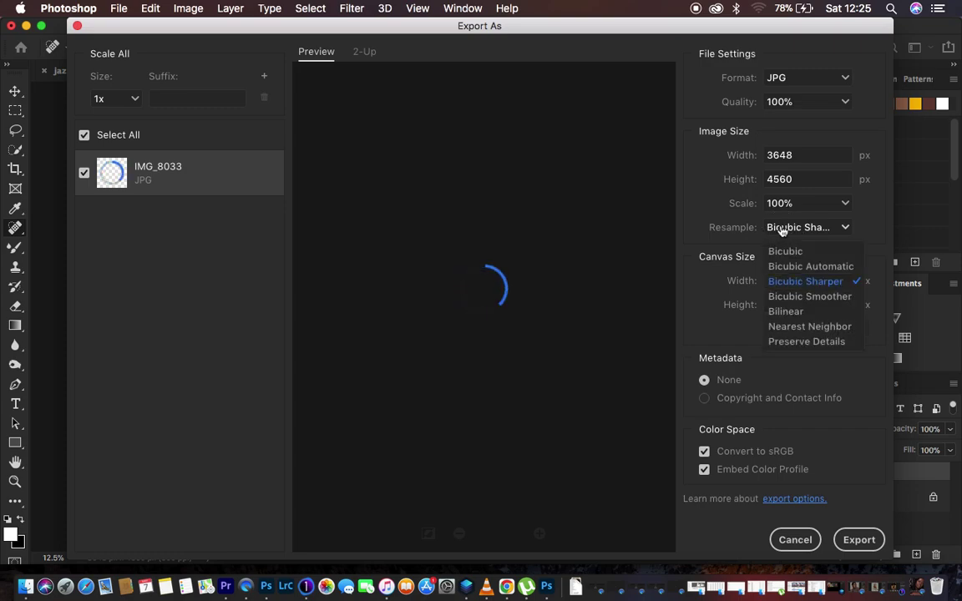
click(779, 78)
click(779, 79)
click(791, 228)
click(811, 284)
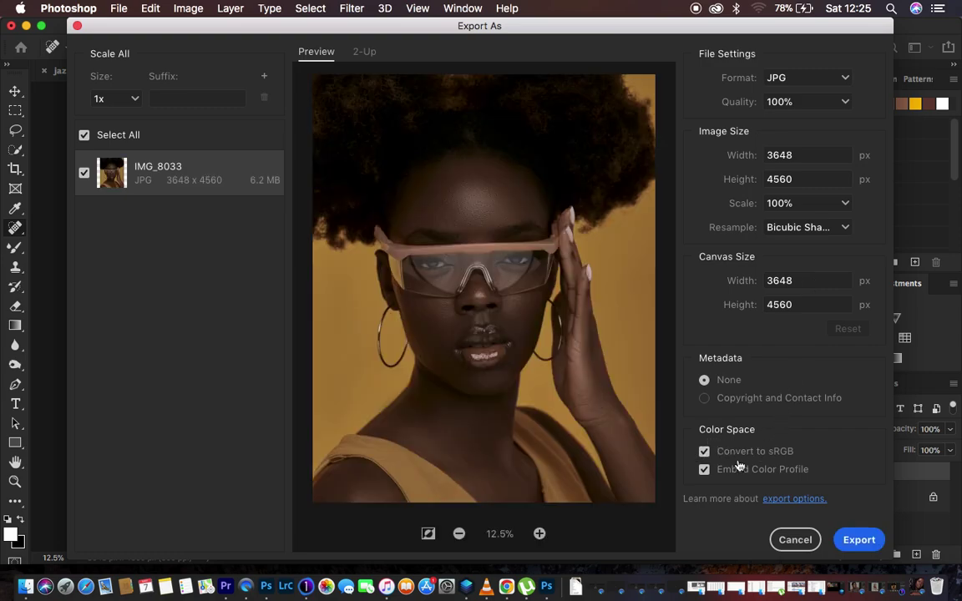
- Keep Embed Color Profile enabled, start exporting IMG_8033.jpg to the Desktop, and cancel the export
click(705, 471)
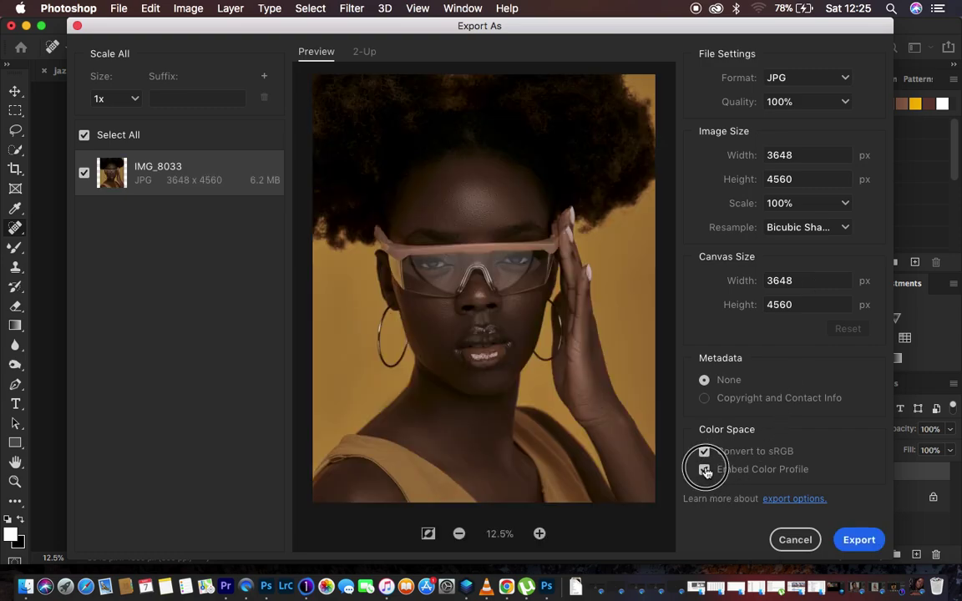
click(706, 471)
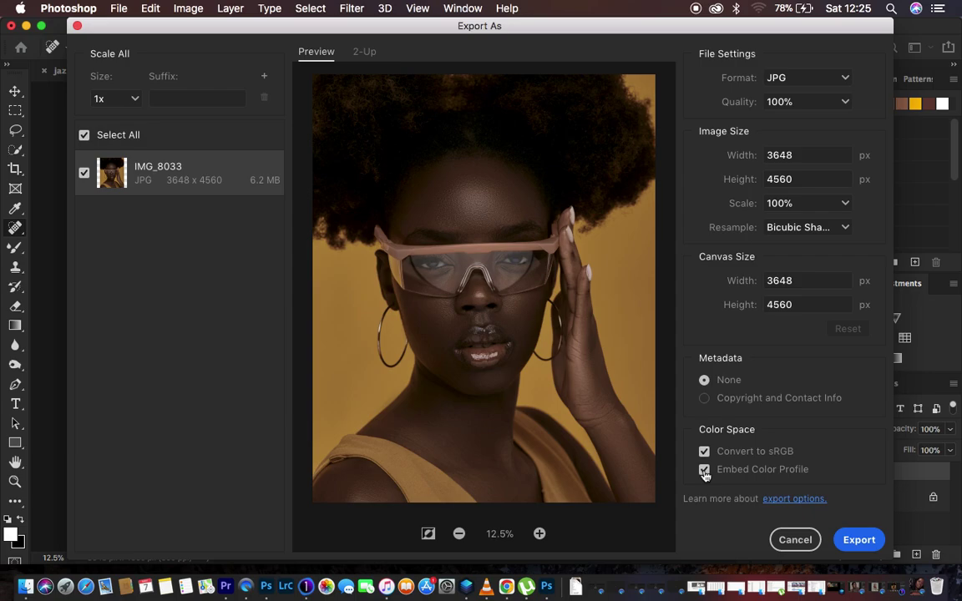
click(858, 540)
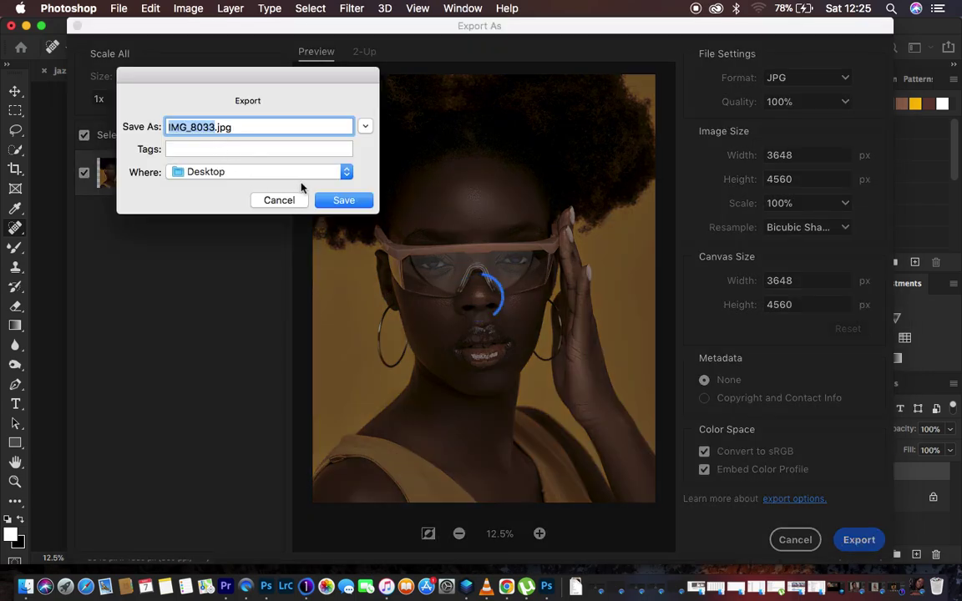
click(299, 201)
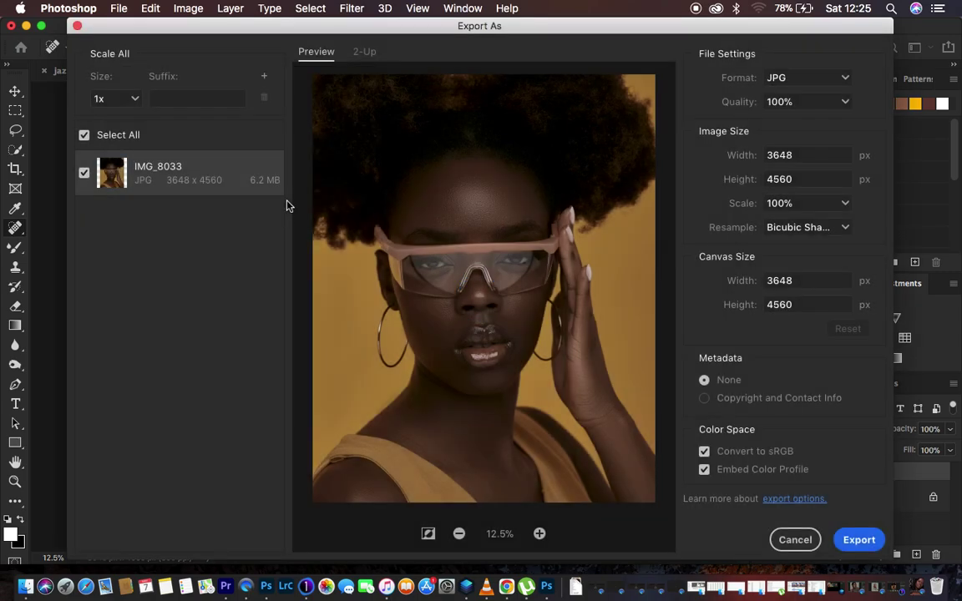
click(796, 540)
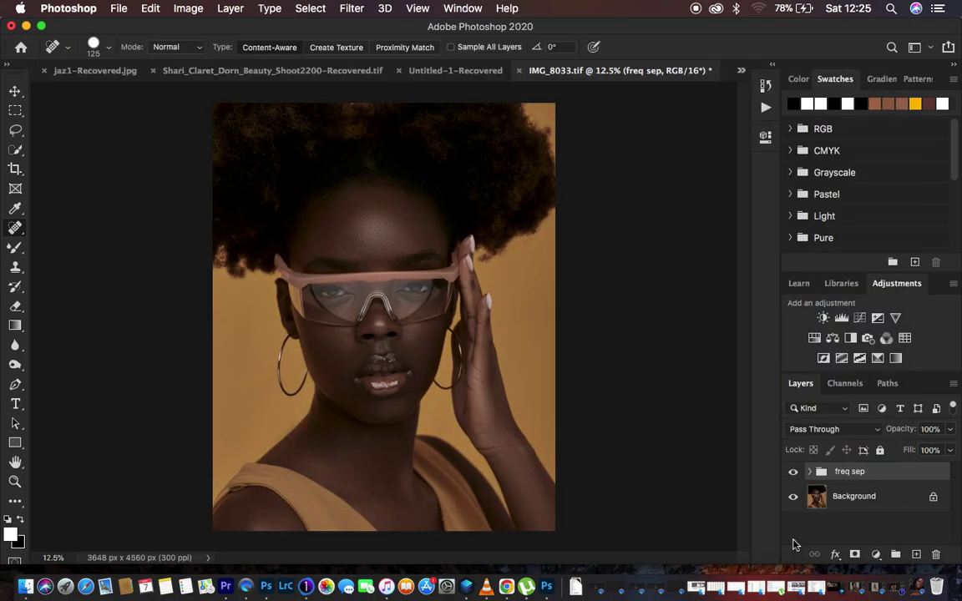